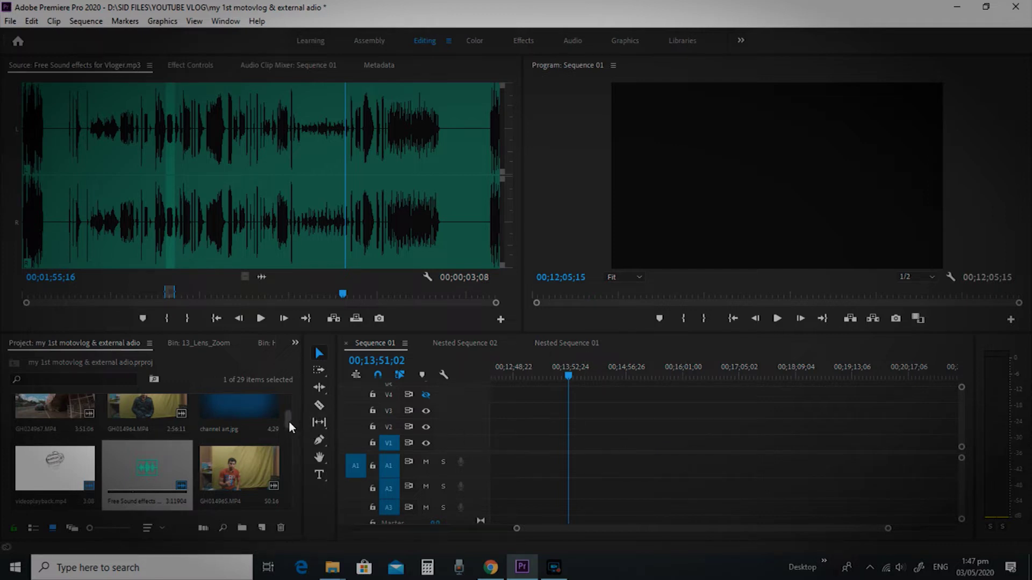
# - Add the GH014962.MP4 clip from the project to track V2 of Sequence 01 at 00;13;51;02
pyautogui.moveTo(288, 421); pyautogui.dragTo(288, 407)
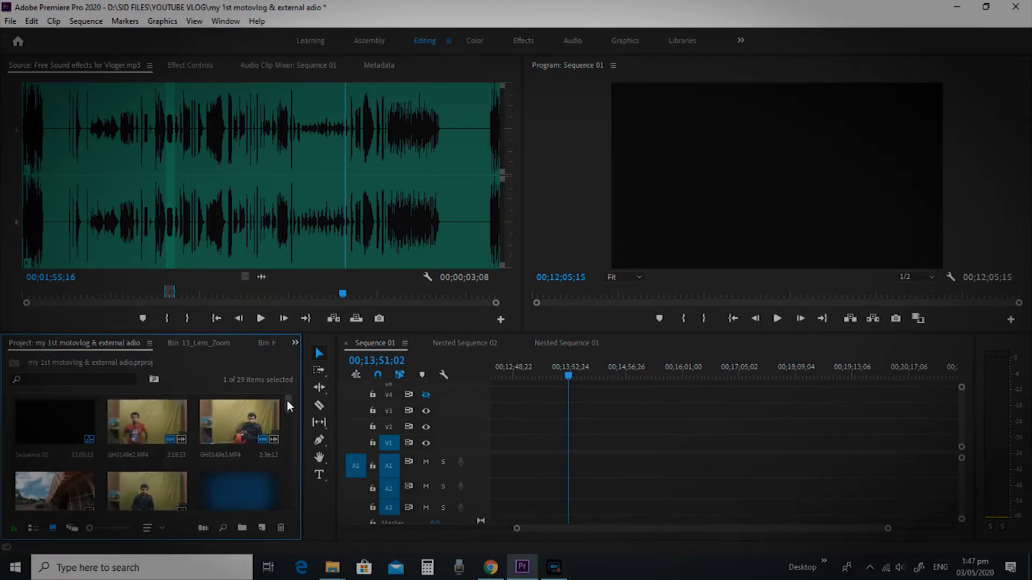
pyautogui.click(152, 423)
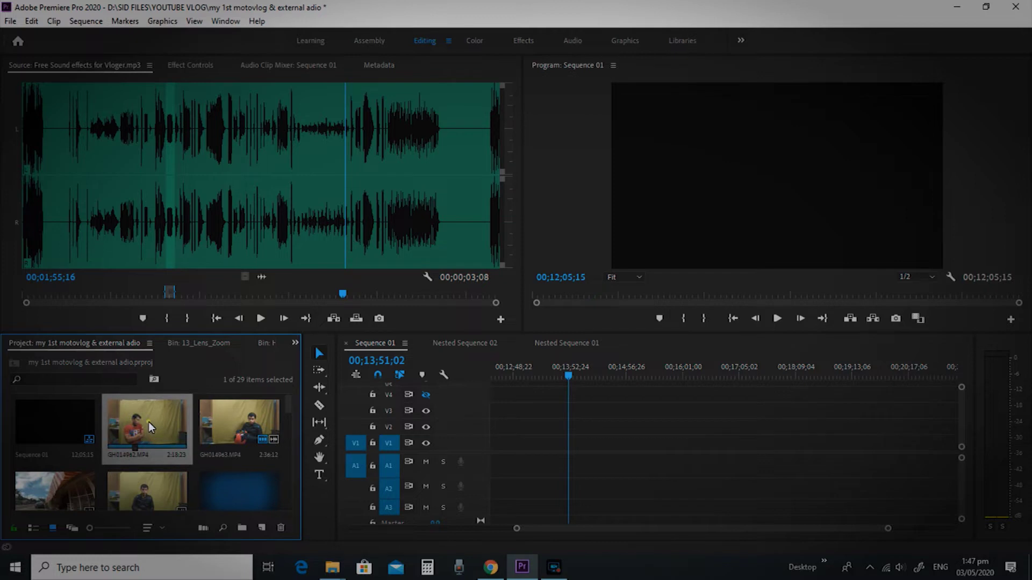
pyautogui.moveTo(303, 426); pyautogui.dragTo(572, 423)
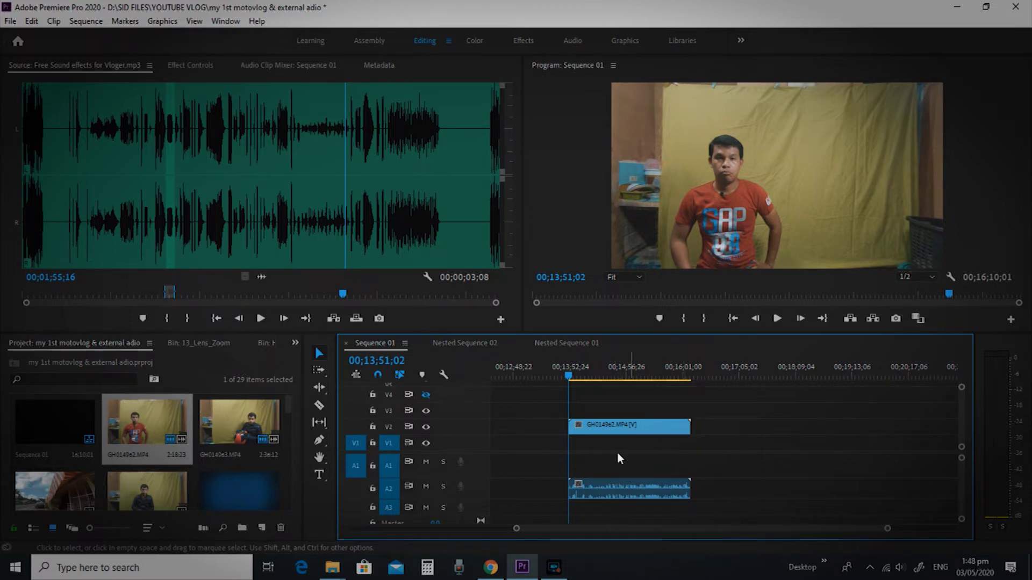
# - Preview the start of the GH014962.MP4 clip and move its audio up to track A1
pyautogui.click(778, 321)
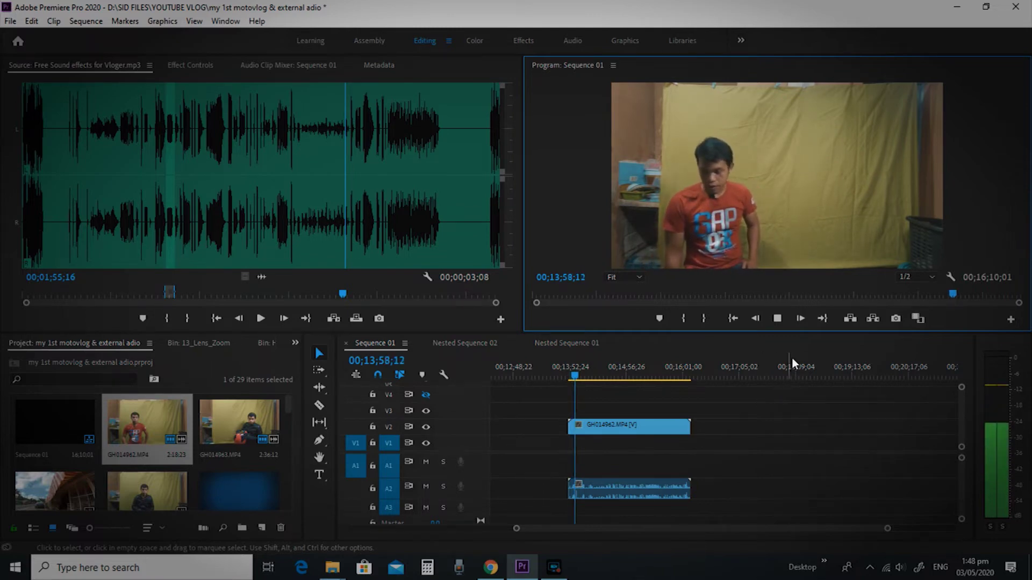
pyautogui.click(778, 319)
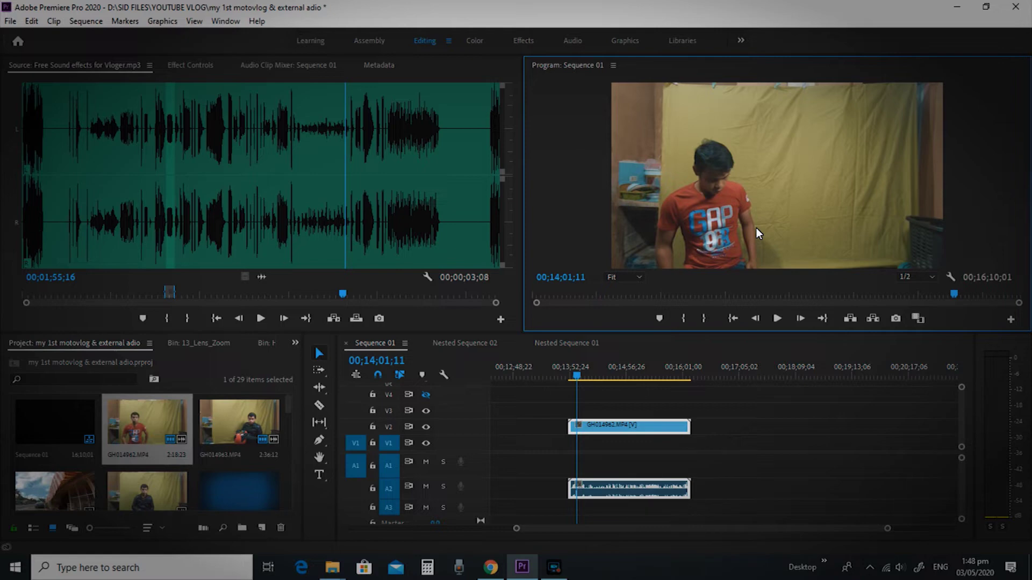
pyautogui.moveTo(627, 492); pyautogui.dragTo(627, 467)
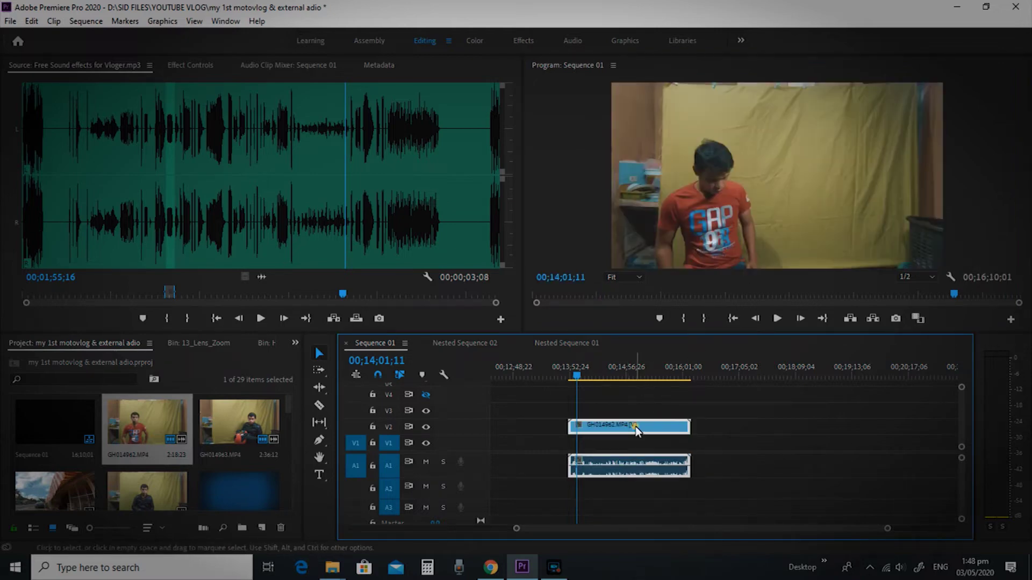
# - Place the "My recording" audio file from the project on track A2, starting at 00;13;47;12 just before the video clip
pyautogui.moveTo(576, 377)
pyautogui.mouseDown()
pyautogui.moveTo(563, 377)
pyautogui.moveTo(595, 376)
pyautogui.mouseUp()
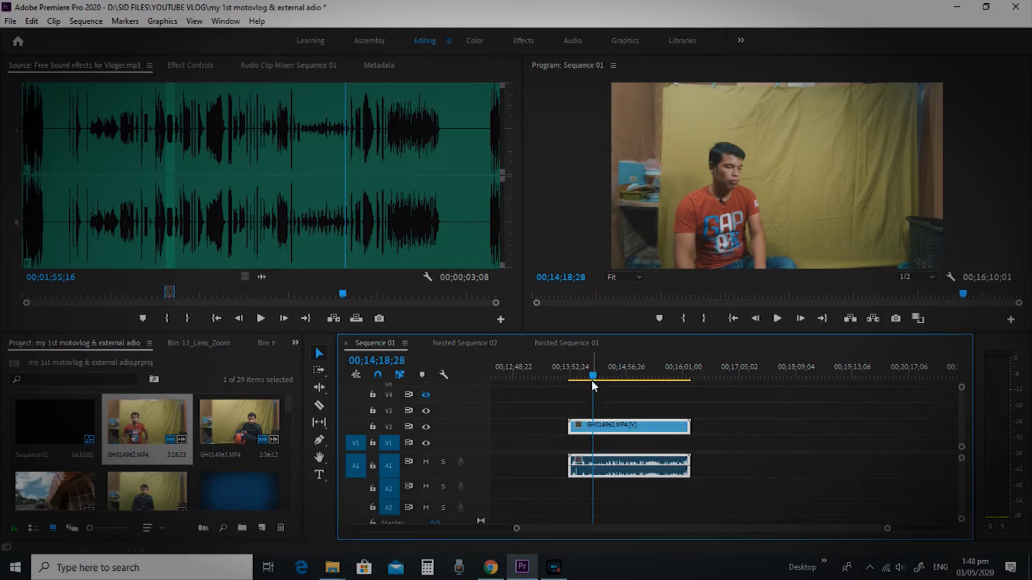
pyautogui.moveTo(593, 379); pyautogui.dragTo(567, 373)
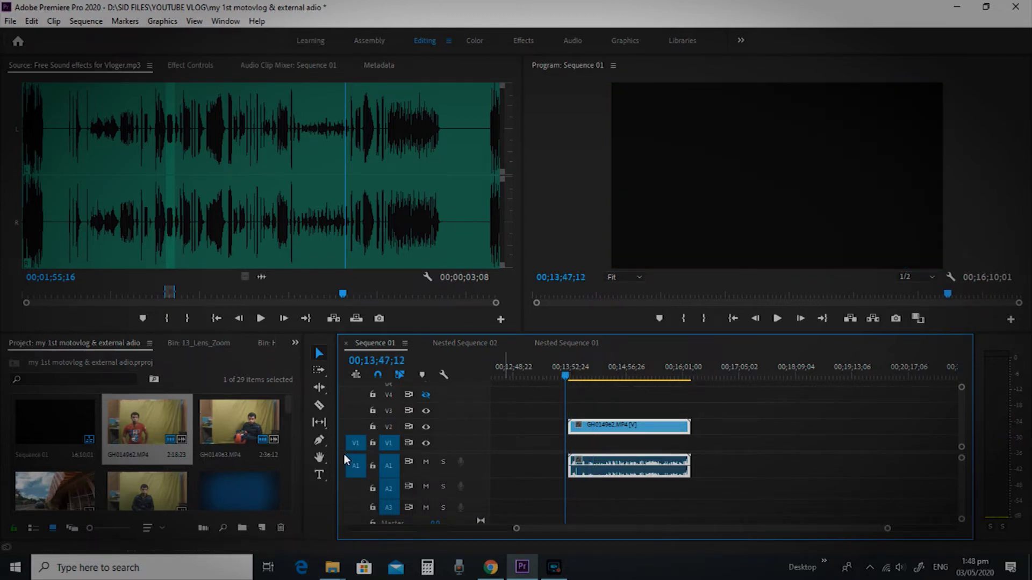
pyautogui.moveTo(288, 405); pyautogui.dragTo(287, 431)
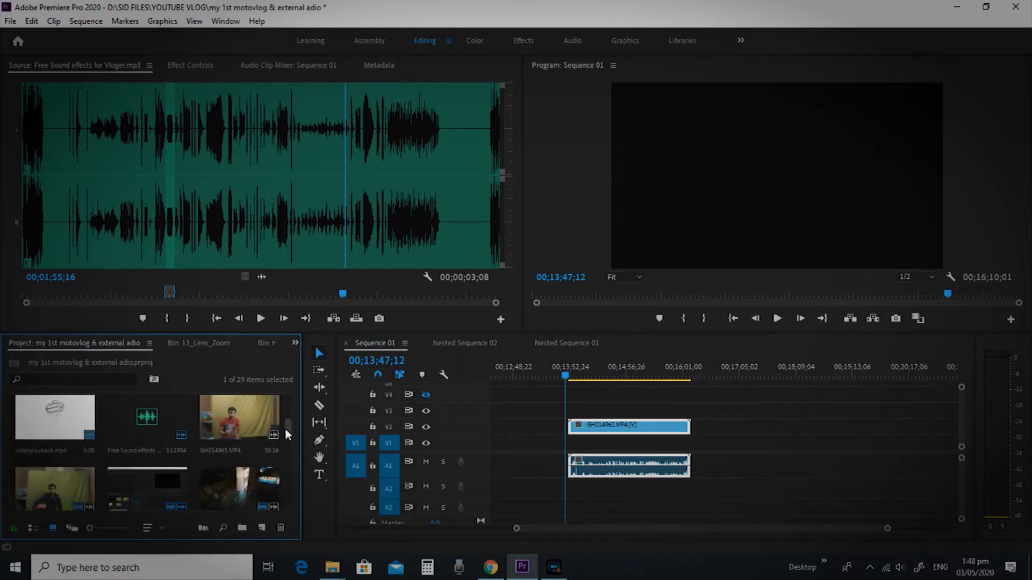
pyautogui.moveTo(285, 429)
pyautogui.mouseDown()
pyautogui.moveTo(290, 397)
pyautogui.moveTo(288, 444)
pyautogui.mouseUp()
pyautogui.click(63, 447)
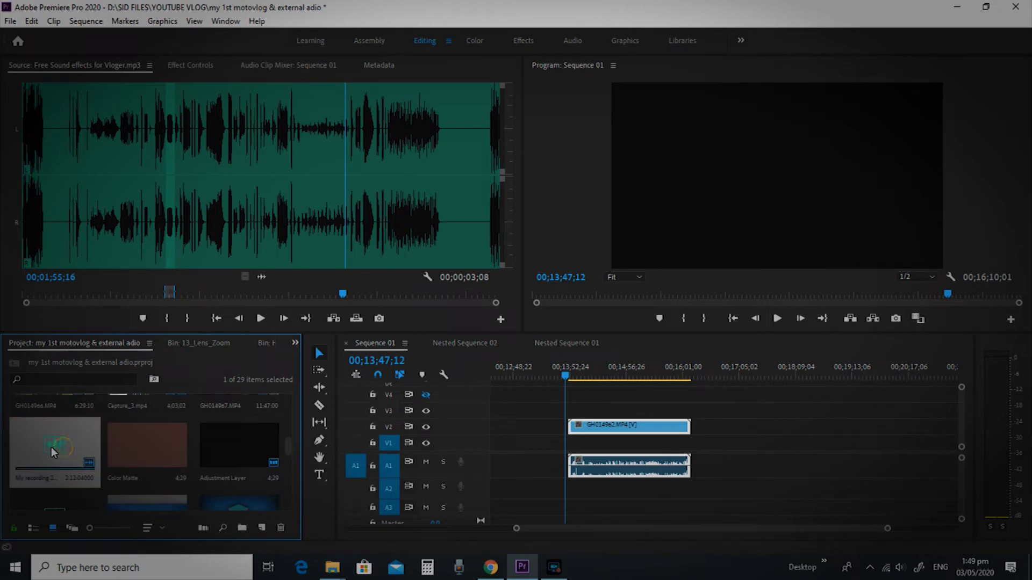
pyautogui.moveTo(470, 489); pyautogui.dragTo(563, 495)
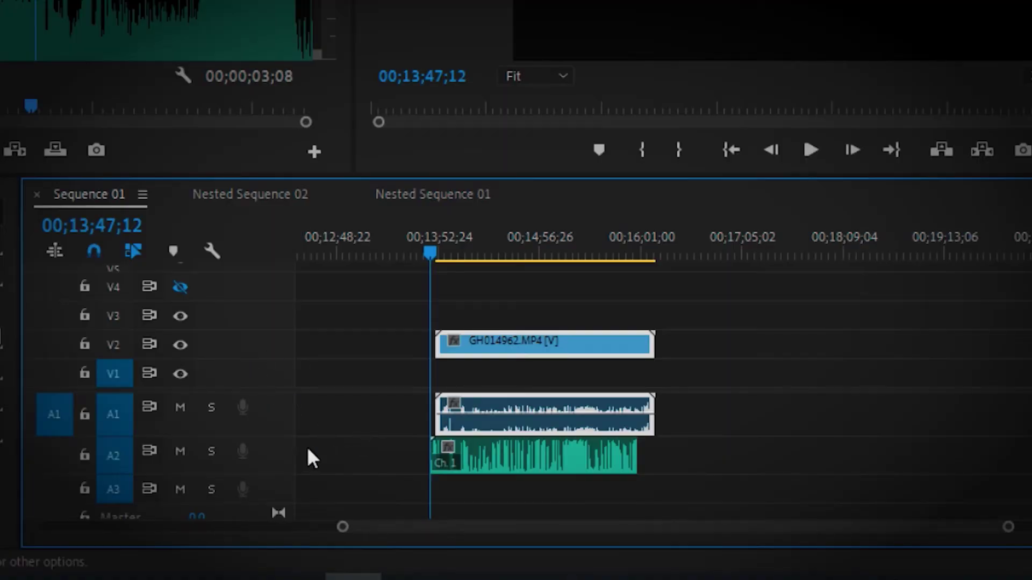
# - Increase the height of tracks A1, A2 and V2 to enlarge their waveforms and thumbnail
pyautogui.click(285, 438)
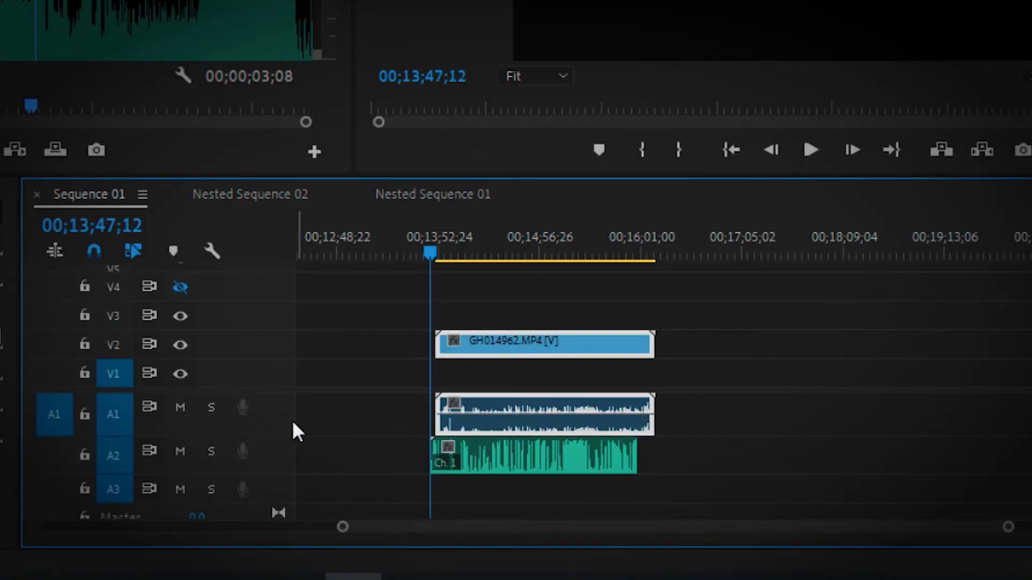
pyautogui.moveTo(283, 397); pyautogui.dragTo(279, 375)
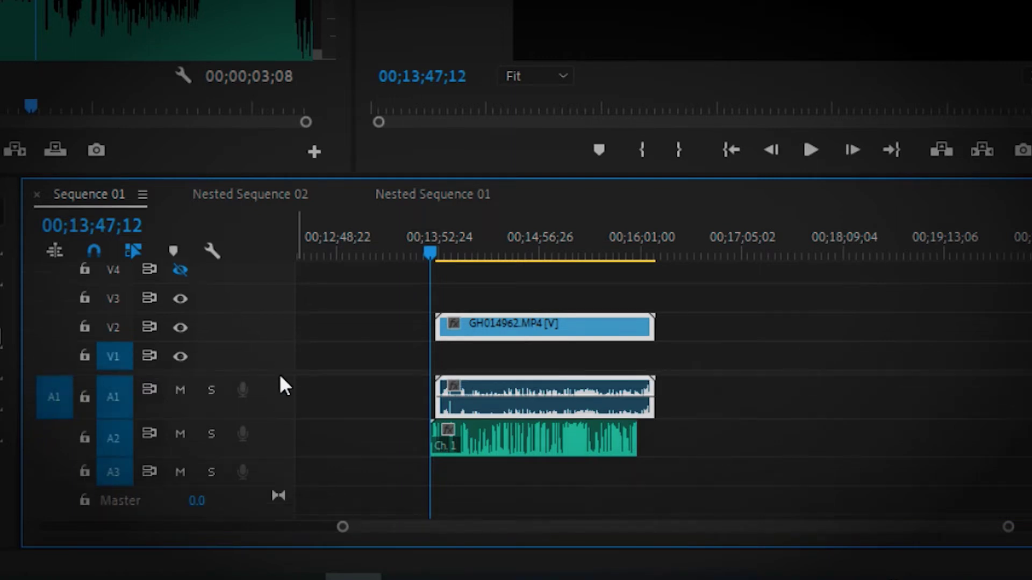
pyautogui.moveTo(286, 419); pyautogui.dragTo(285, 443)
pyautogui.moveTo(285, 478); pyautogui.dragTo(284, 504)
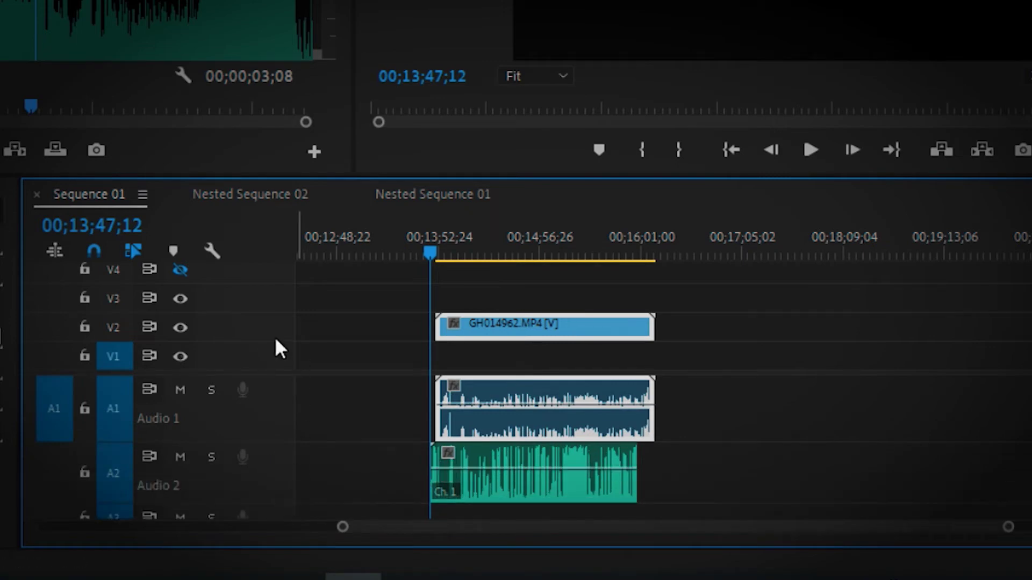
pyautogui.moveTo(281, 315); pyautogui.dragTo(281, 274)
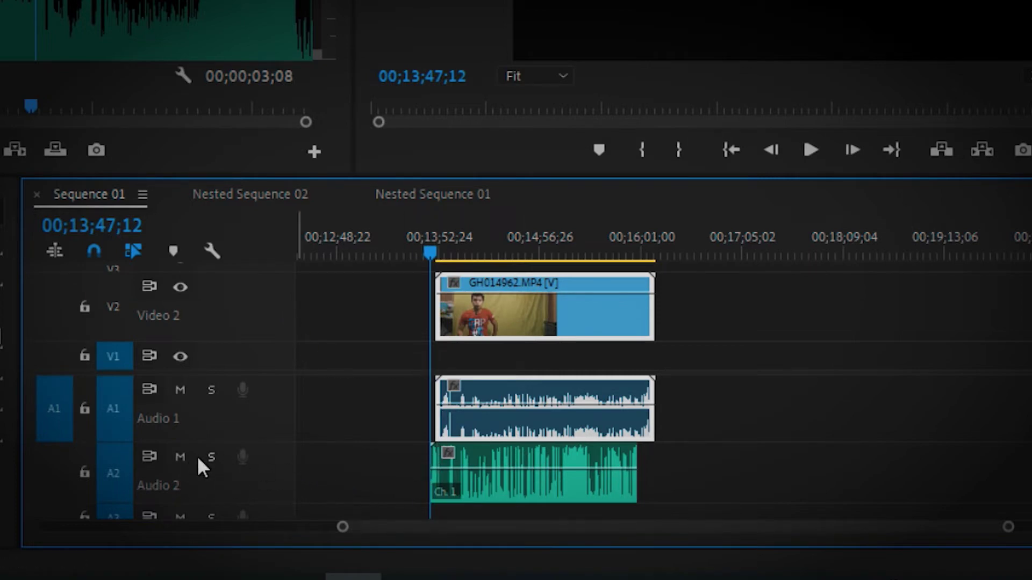
# - Mute track A2, play the video clip to find the hand clap, and park the playhead before its A1 spike at 00;13;59;24
pyautogui.click(806, 148)
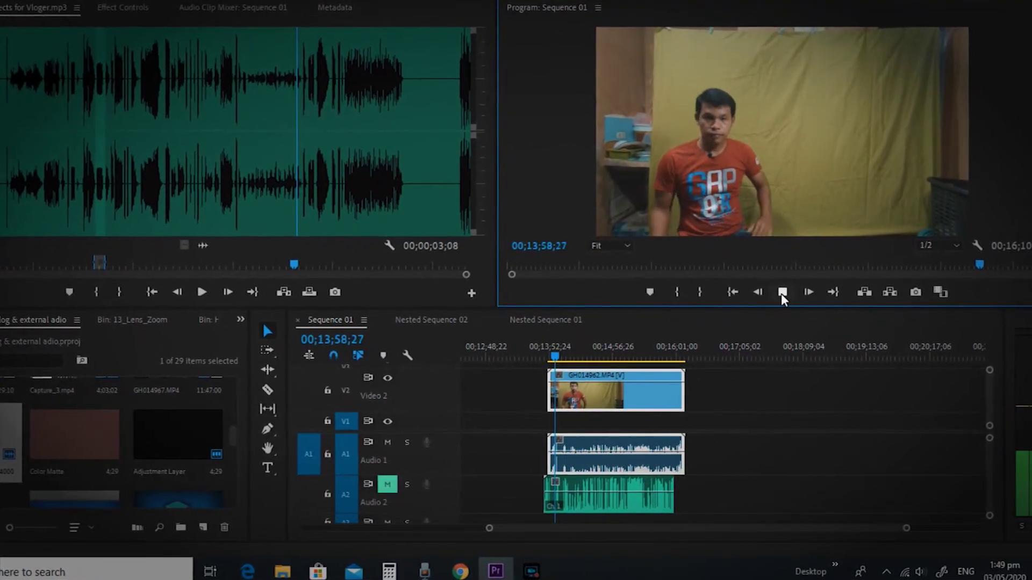
pyautogui.click(782, 290)
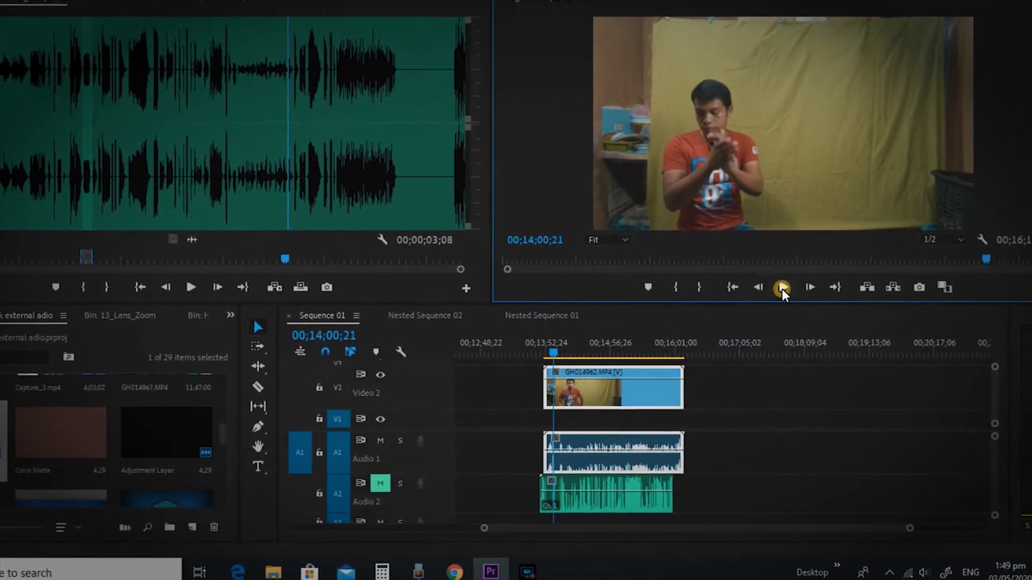
pyautogui.scroll(5, 589, 450)
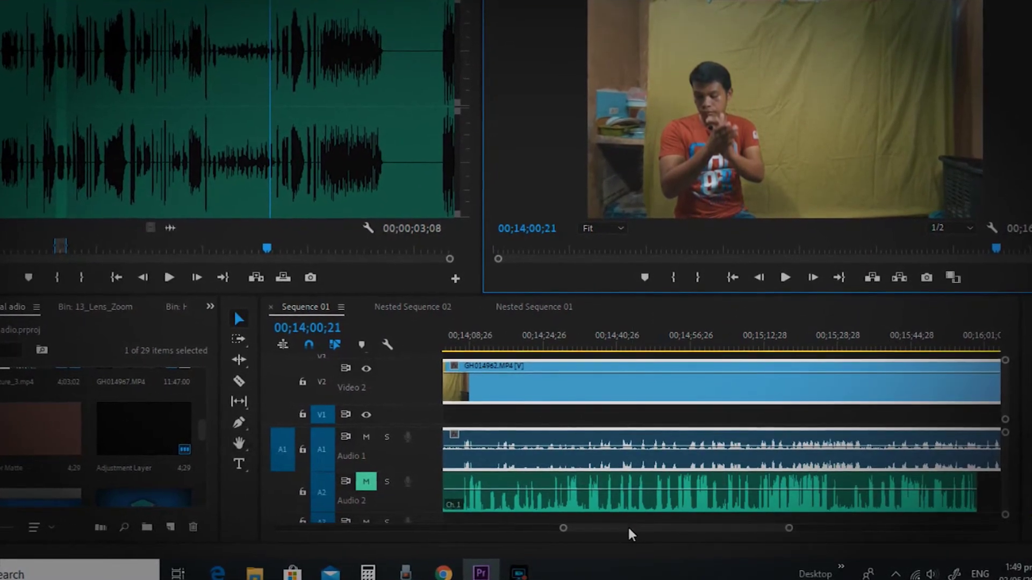
pyautogui.moveTo(628, 527); pyautogui.dragTo(608, 530)
pyautogui.scroll(5, 681, 457)
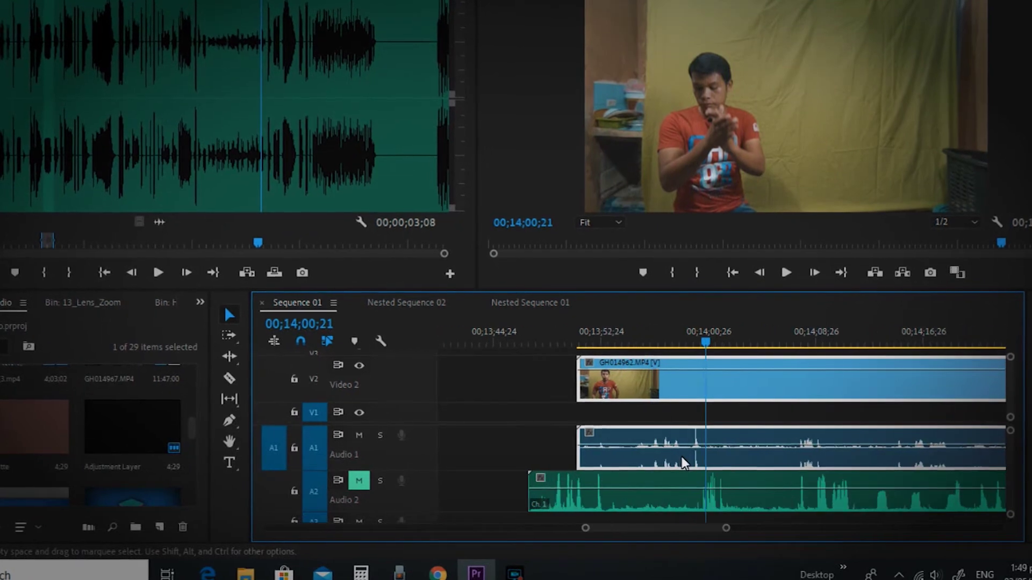
pyautogui.moveTo(727, 340); pyautogui.dragTo(702, 350)
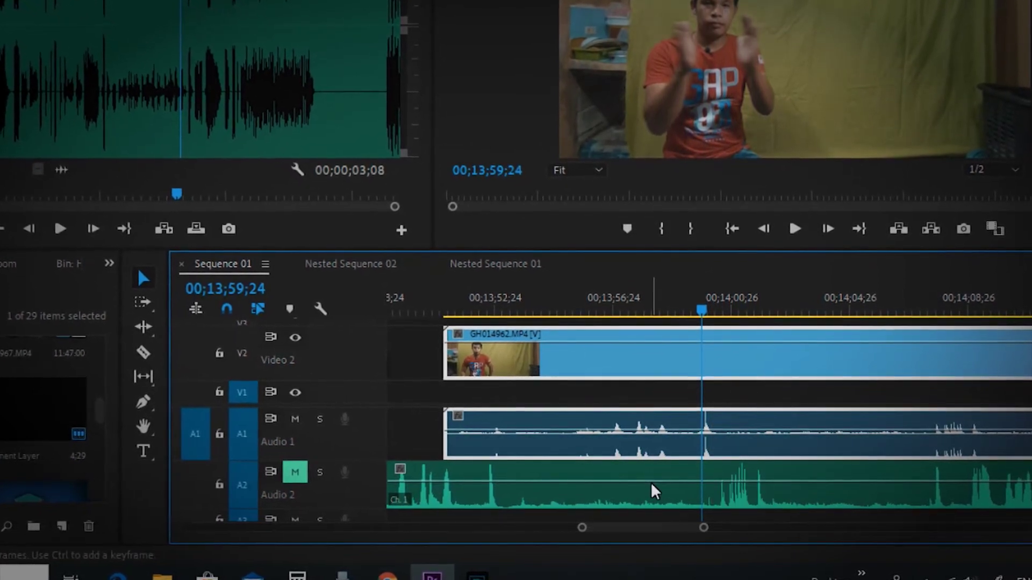
# - Move the A2 recording to start level with the video clip, and switch the mute from track A2 to track A1
pyautogui.click(616, 498)
pyautogui.moveTo(538, 490)
pyautogui.mouseDown()
pyautogui.moveTo(653, 487)
pyautogui.moveTo(627, 487)
pyautogui.mouseUp()
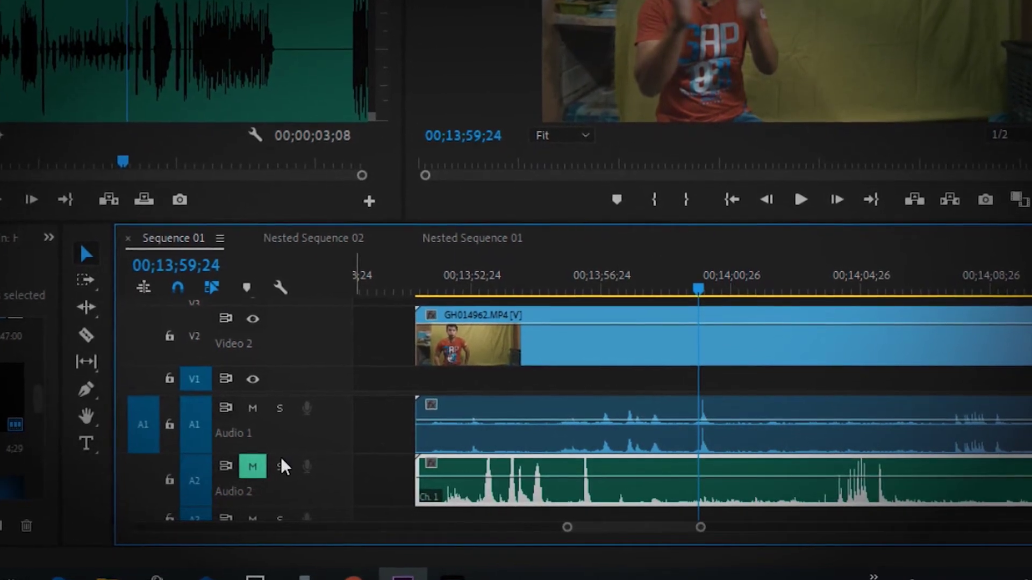
pyautogui.click(250, 471)
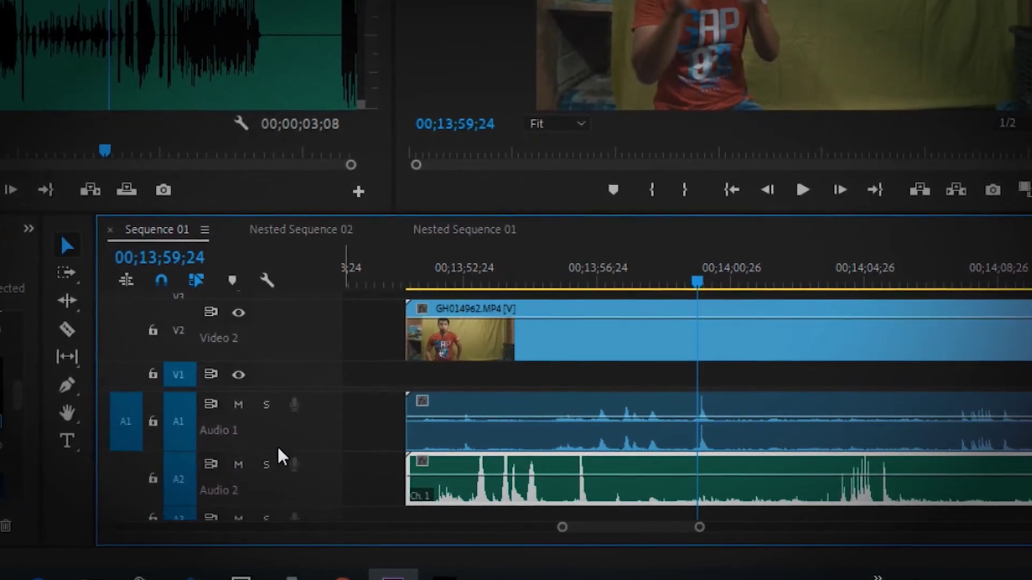
pyautogui.click(236, 405)
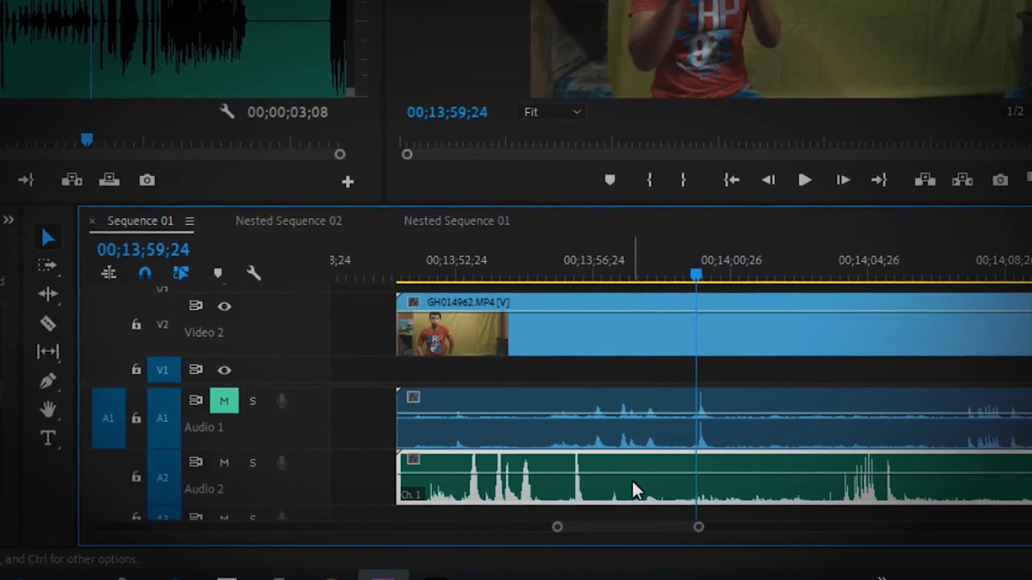
# - Lower the volume level of the recording on track A2 to about -2.4 dB
pyautogui.keyDown('ctrl'); pyautogui.click(588, 477); pyautogui.keyUp('ctrl')
pyautogui.moveTo(588, 482); pyautogui.dragTo(583, 473)
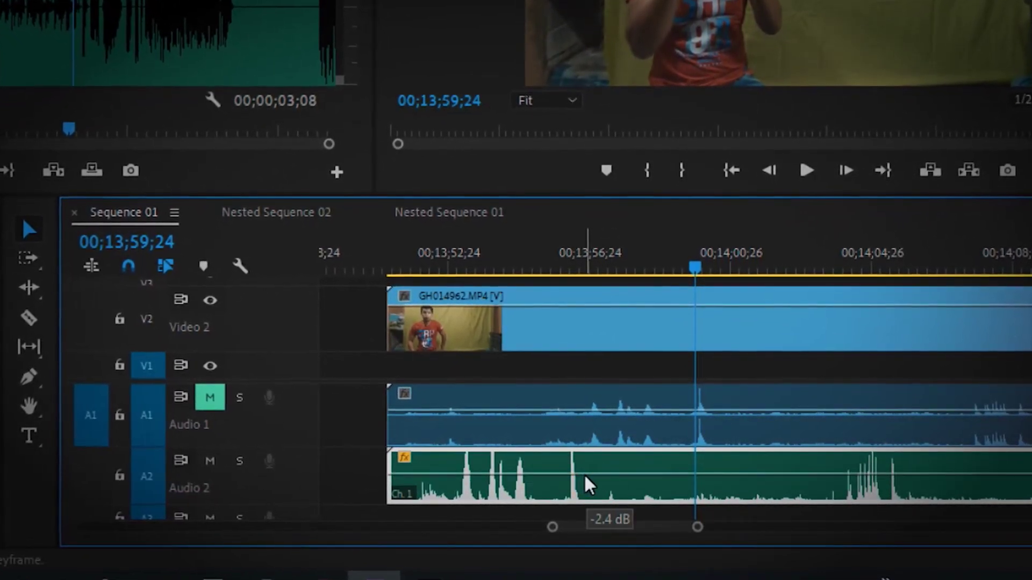
pyautogui.click(507, 429)
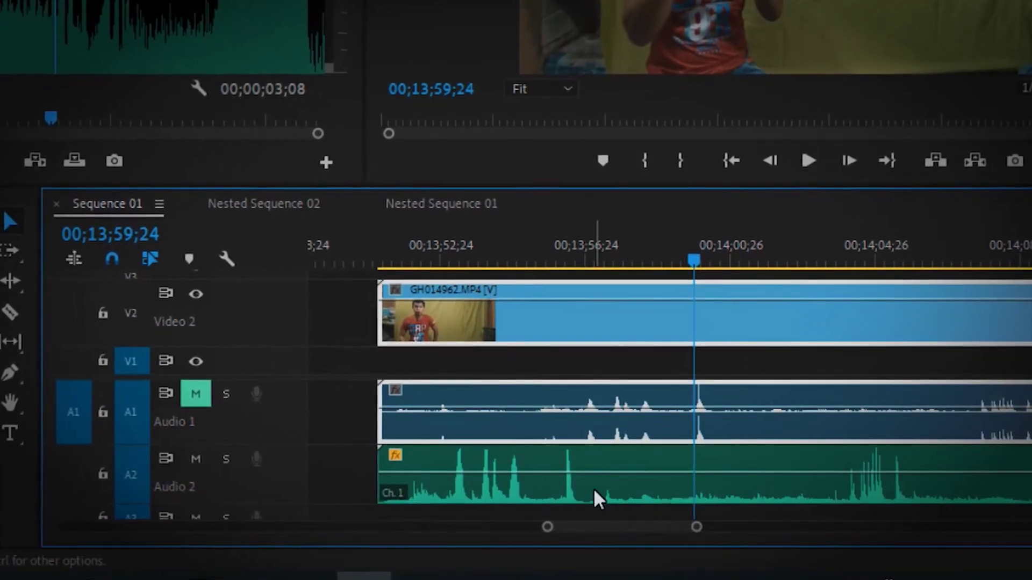
# - Play short passages of the A2 recording between 00;13;53 and 00;13;57 to identify its clap spike by ear
pyautogui.click(479, 233)
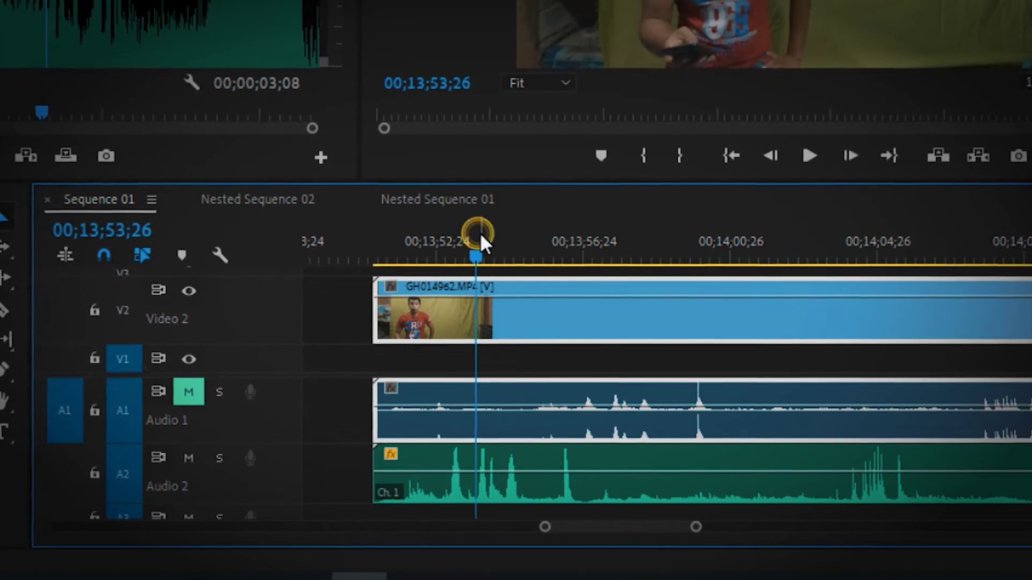
pyautogui.click(508, 232)
pyautogui.press('space')
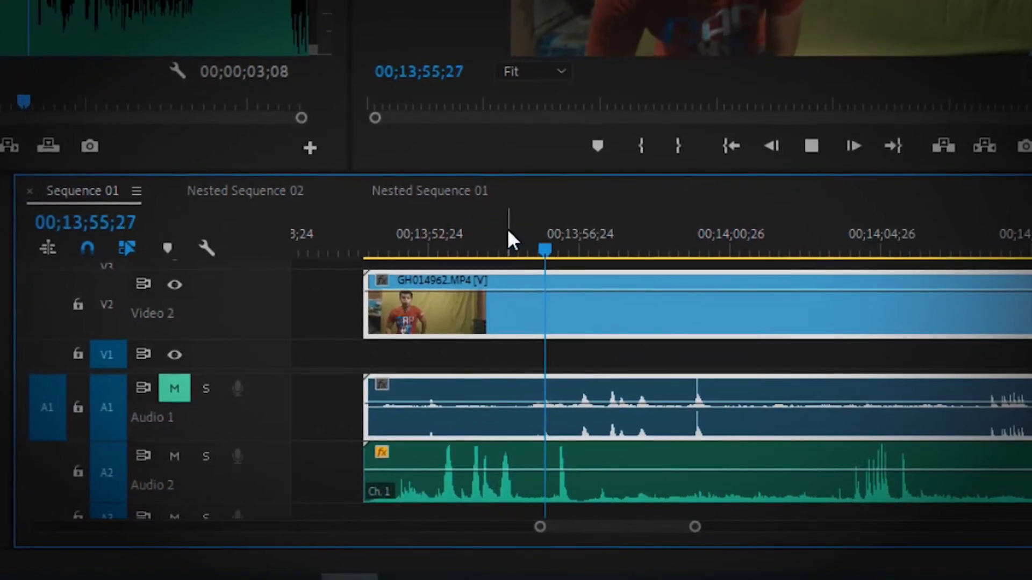
pyautogui.click(533, 235)
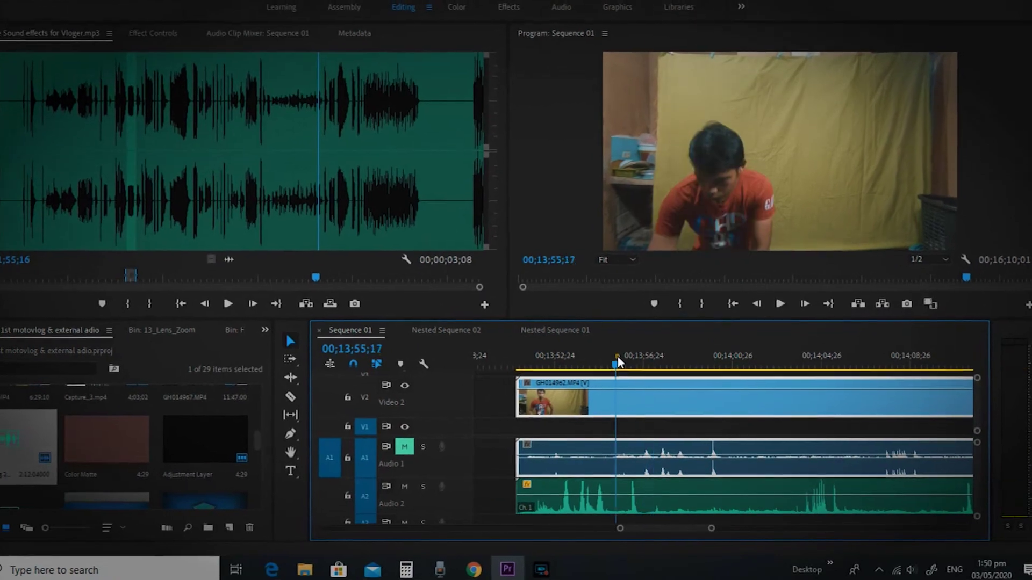
pyautogui.press('space')
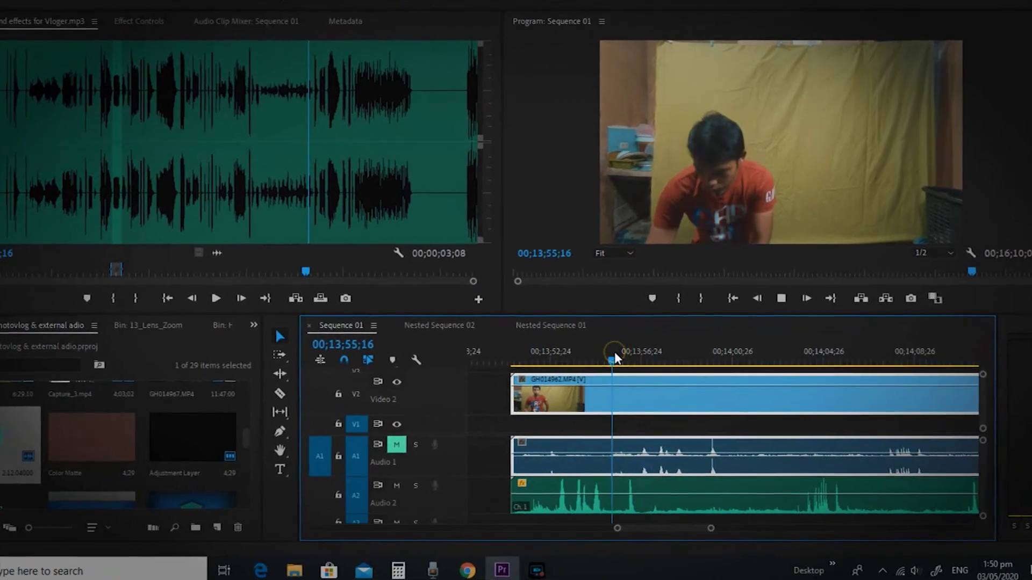
pyautogui.press('space')
pyautogui.click(601, 349)
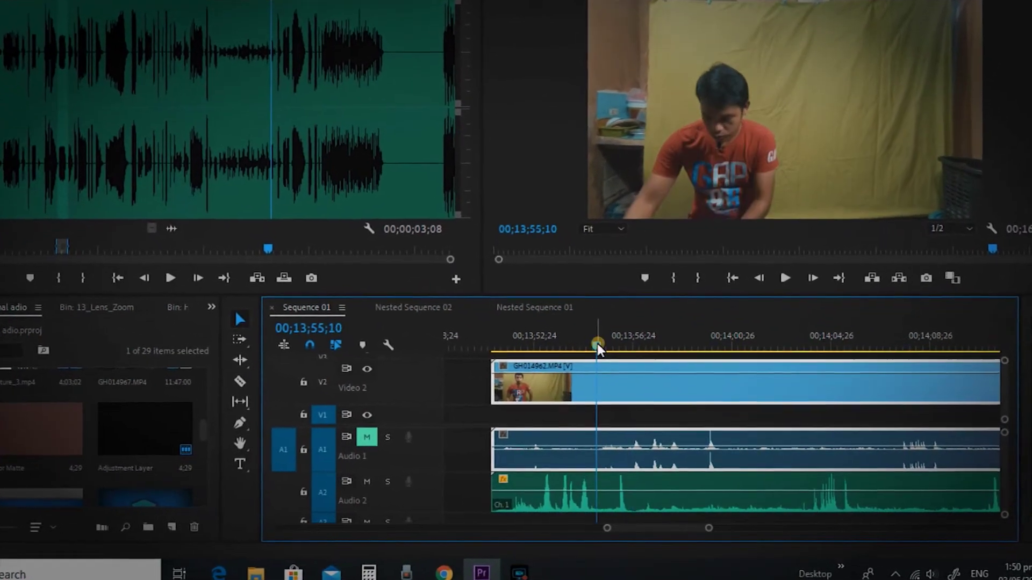
pyautogui.press('space')
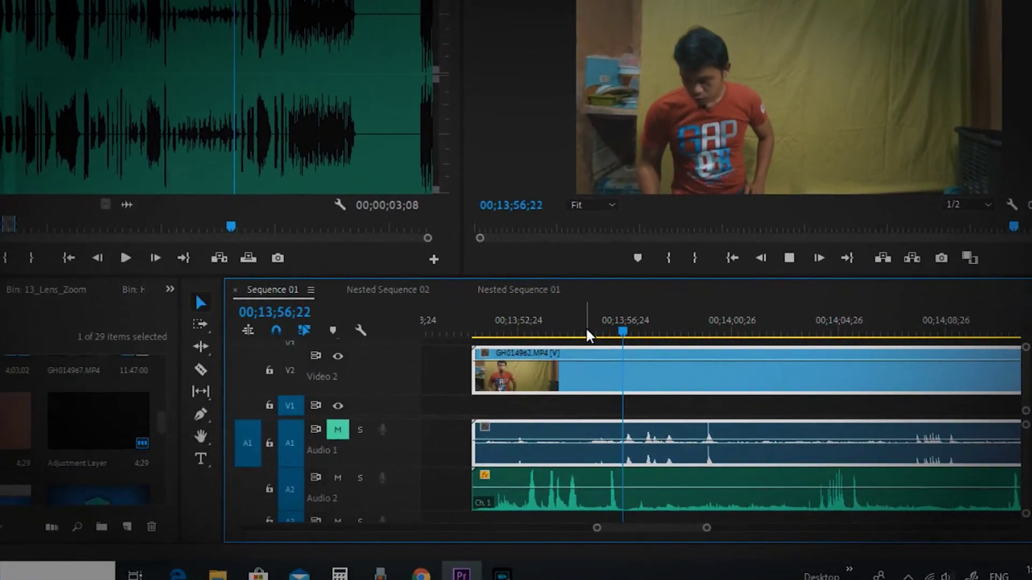
pyautogui.press('space')
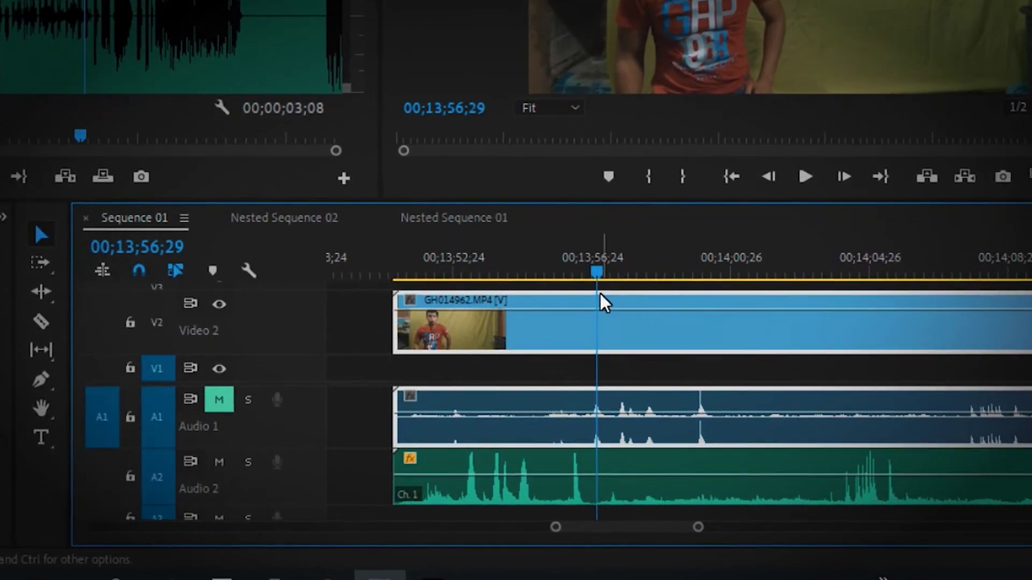
# - Shift the A2 recording so its clap spike lines up with the video's clap at 00;13;59;27, and play back the sync
pyautogui.moveTo(598, 274); pyautogui.dragTo(701, 271)
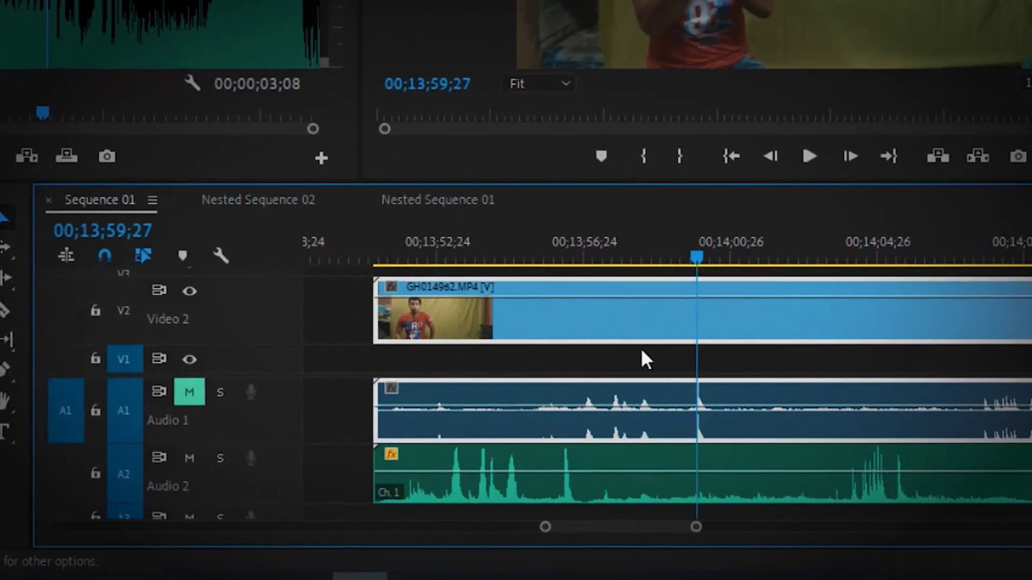
pyautogui.moveTo(597, 488); pyautogui.dragTo(738, 489)
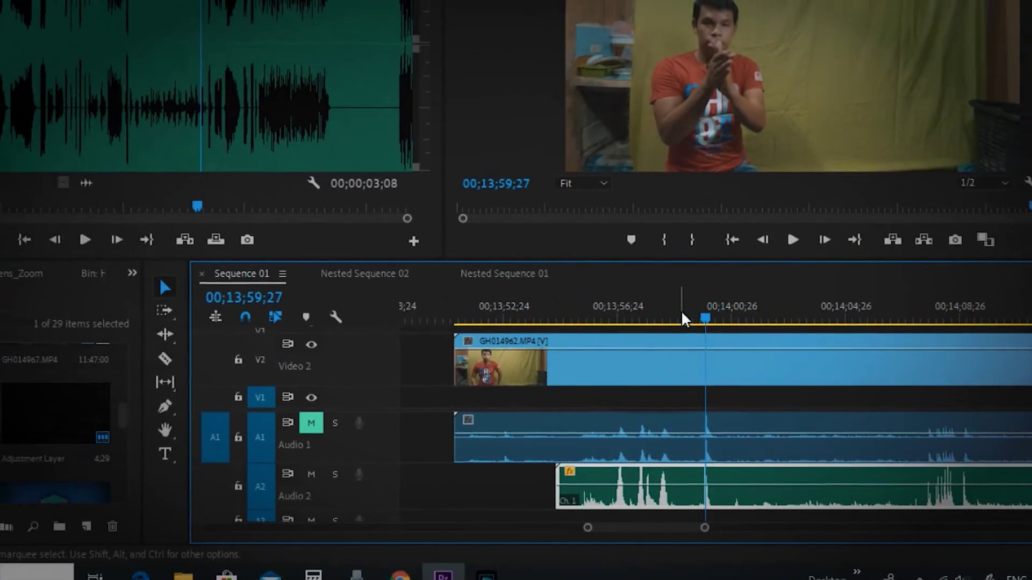
pyautogui.click(670, 317)
pyautogui.press('space')
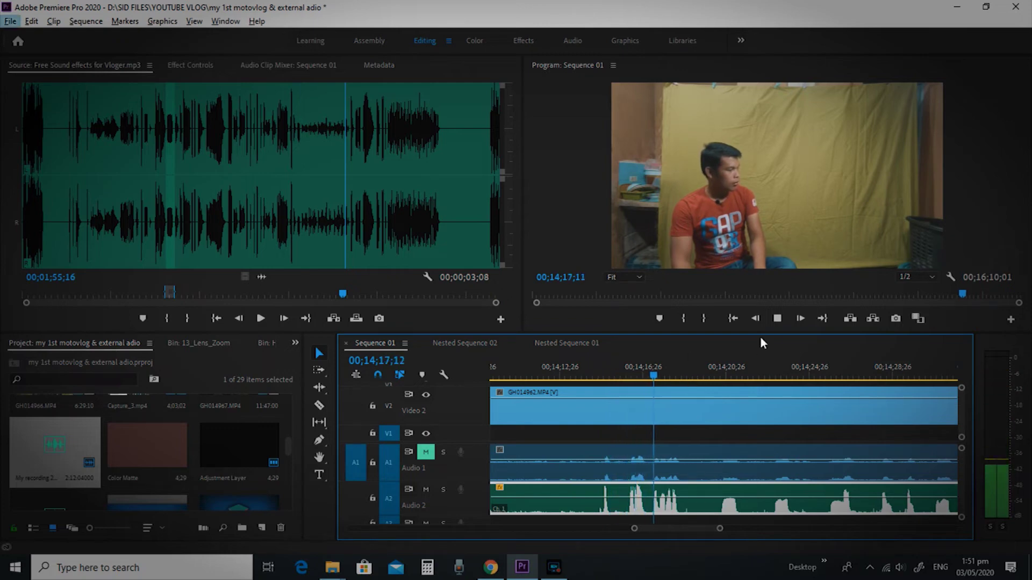
# - Stop playback and unlink the GH014962.MP4 video from its camera audio on track A1
pyautogui.click(777, 320)
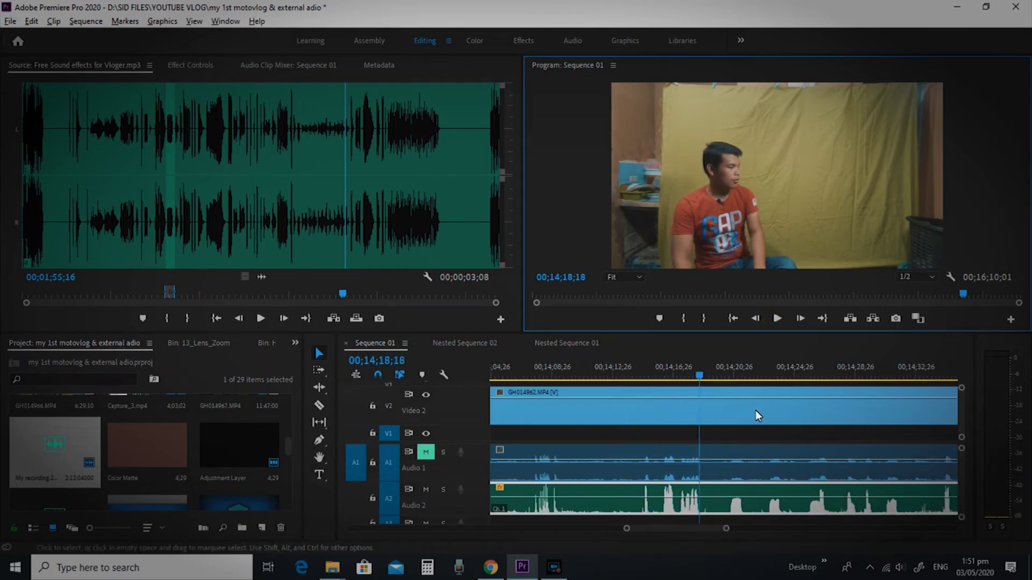
pyautogui.scroll(-5, 781, 436)
pyautogui.scroll(-2, 707, 456)
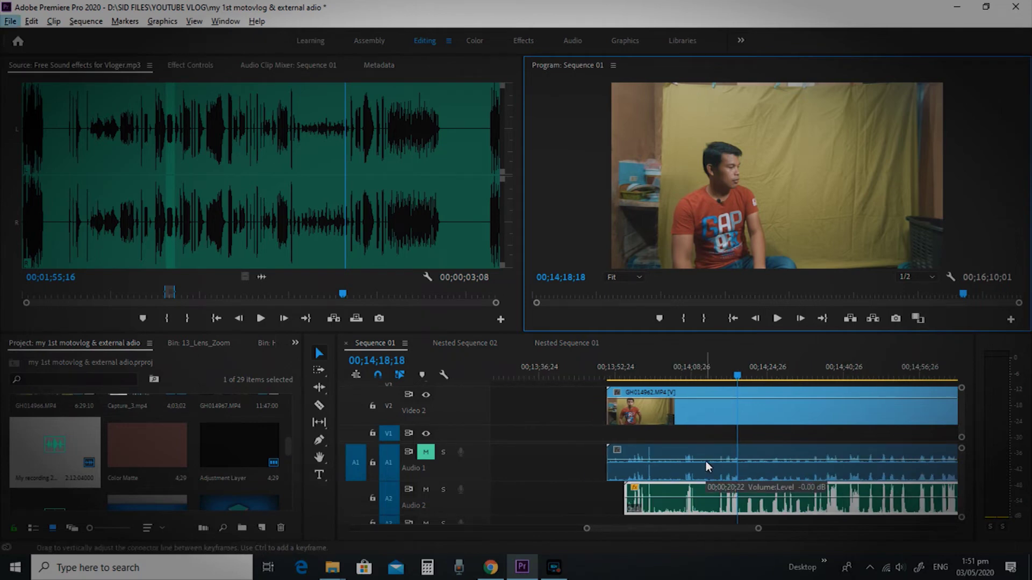
pyautogui.click(698, 415)
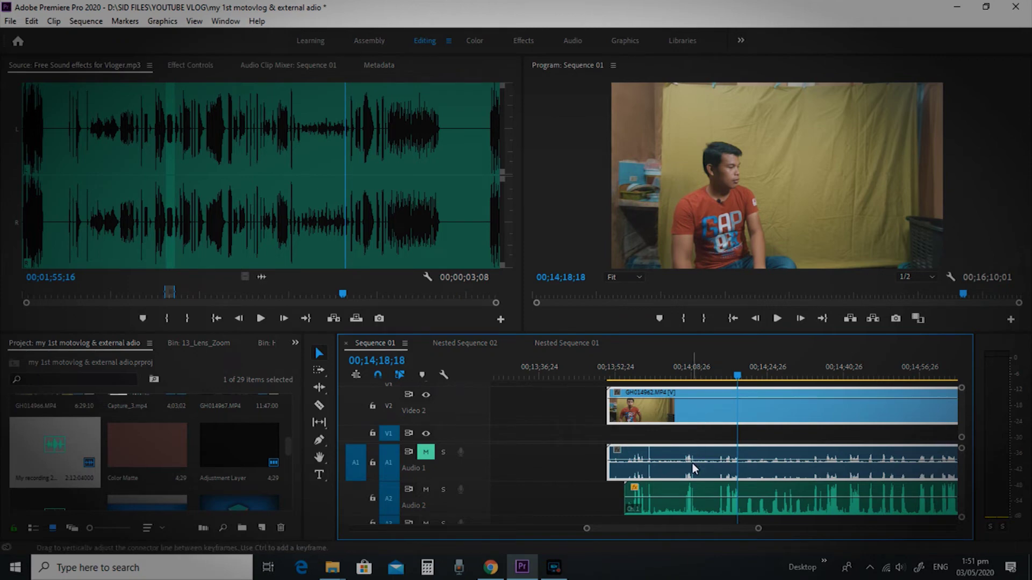
pyautogui.click(581, 465)
pyautogui.click(682, 415)
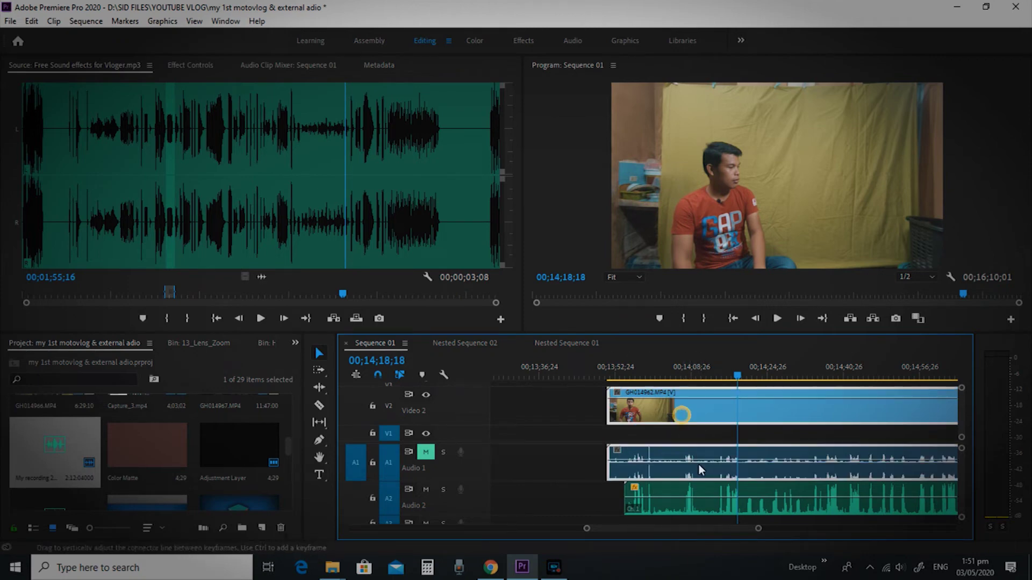
pyautogui.click(575, 466)
pyautogui.click(707, 412)
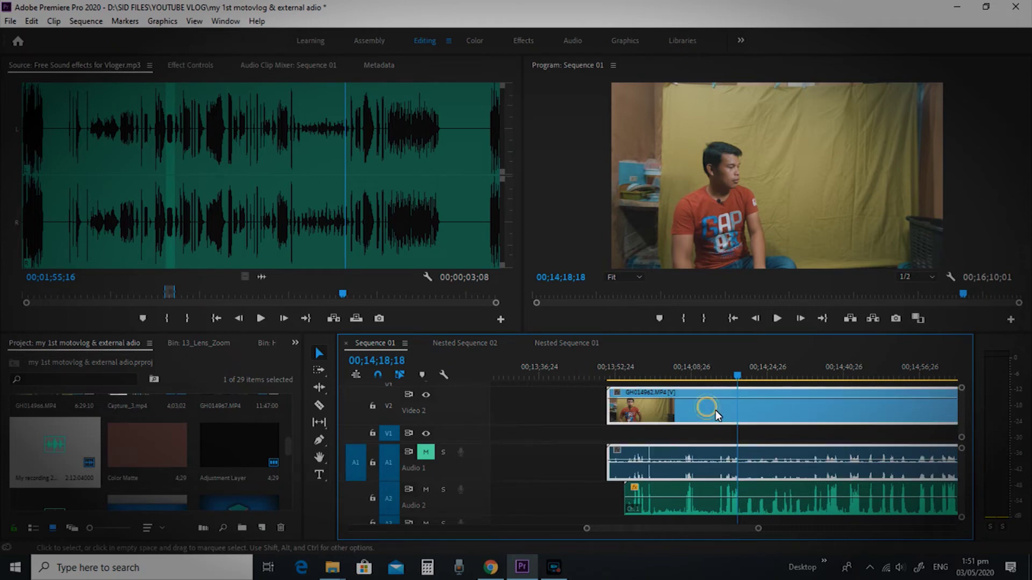
pyautogui.rightClick(709, 472)
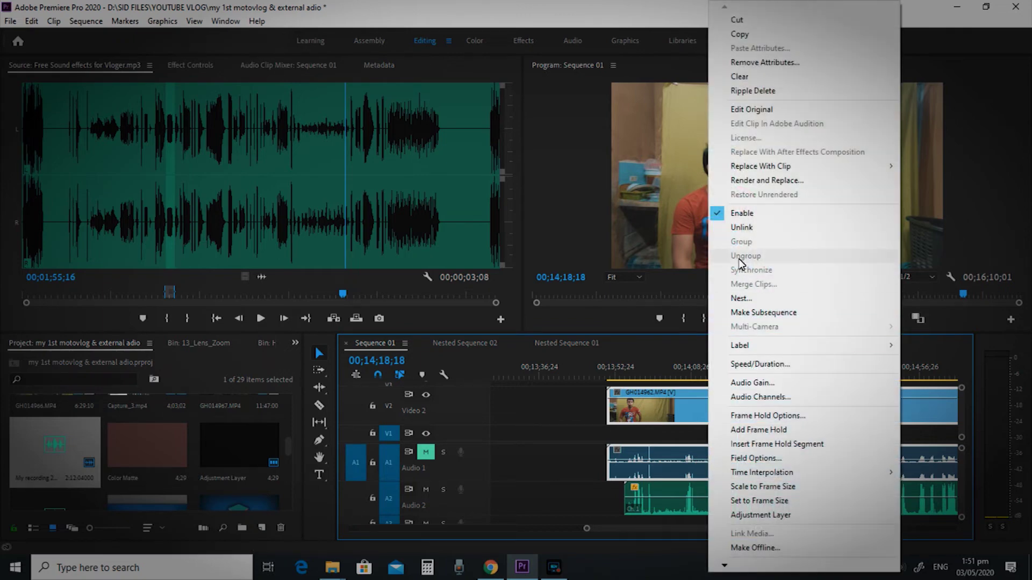
pyautogui.click(760, 228)
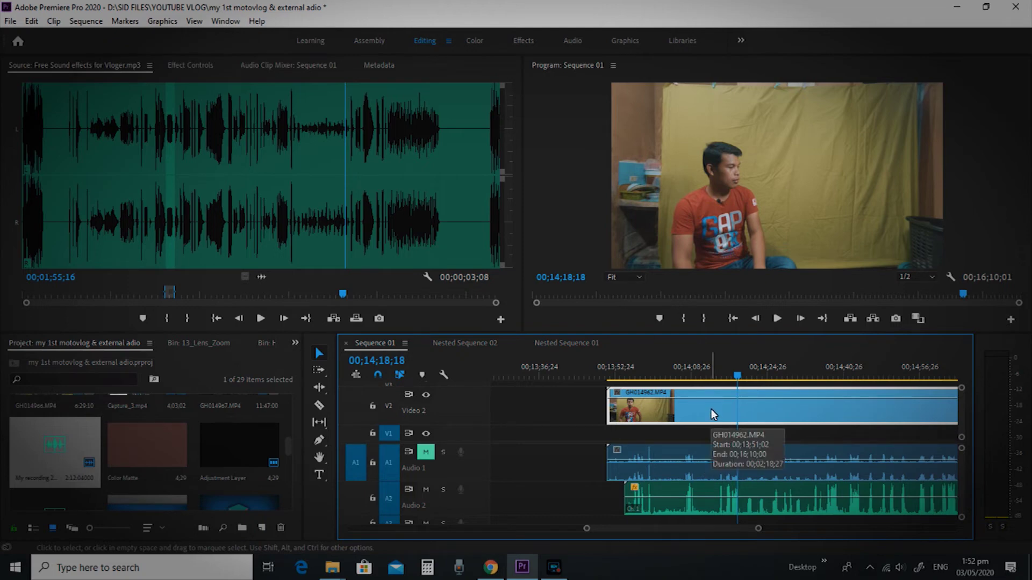
# - Delete the camera audio from track A1 and move the external recording from A2 to A1 without changing its timing
pyautogui.click(711, 456)
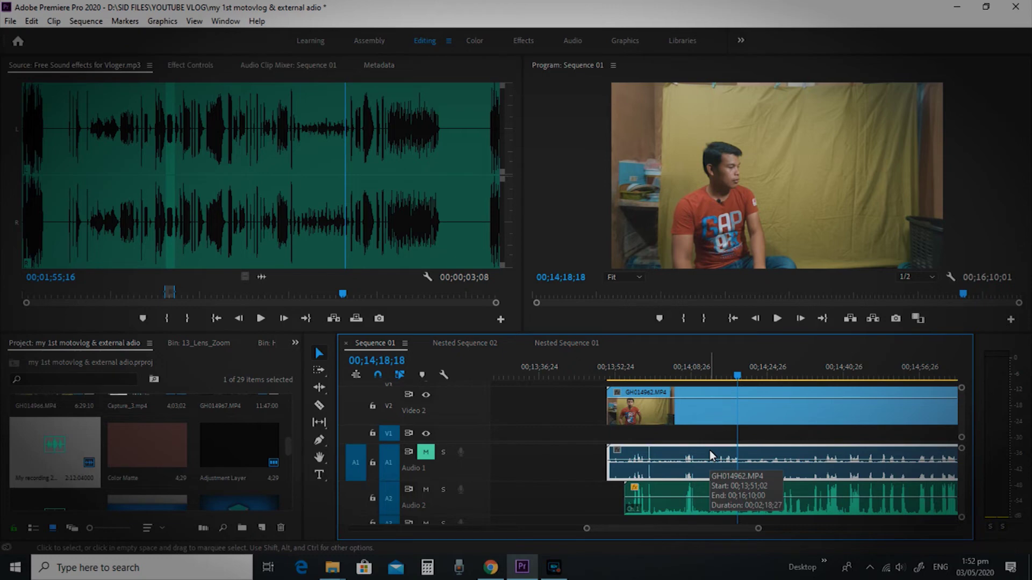
pyautogui.press('Delete')
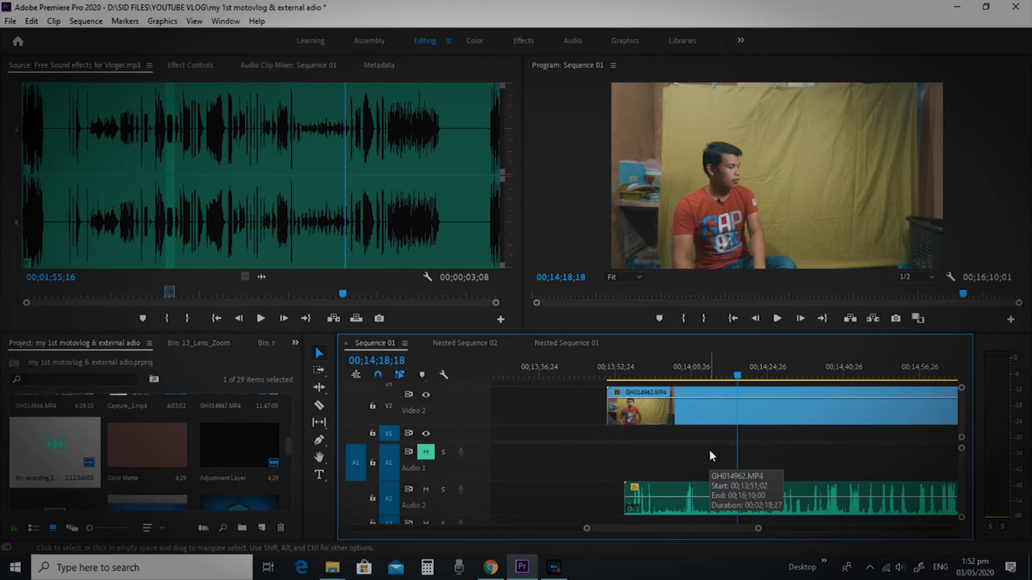
pyautogui.click(701, 506)
pyautogui.moveTo(708, 493); pyautogui.dragTo(709, 464)
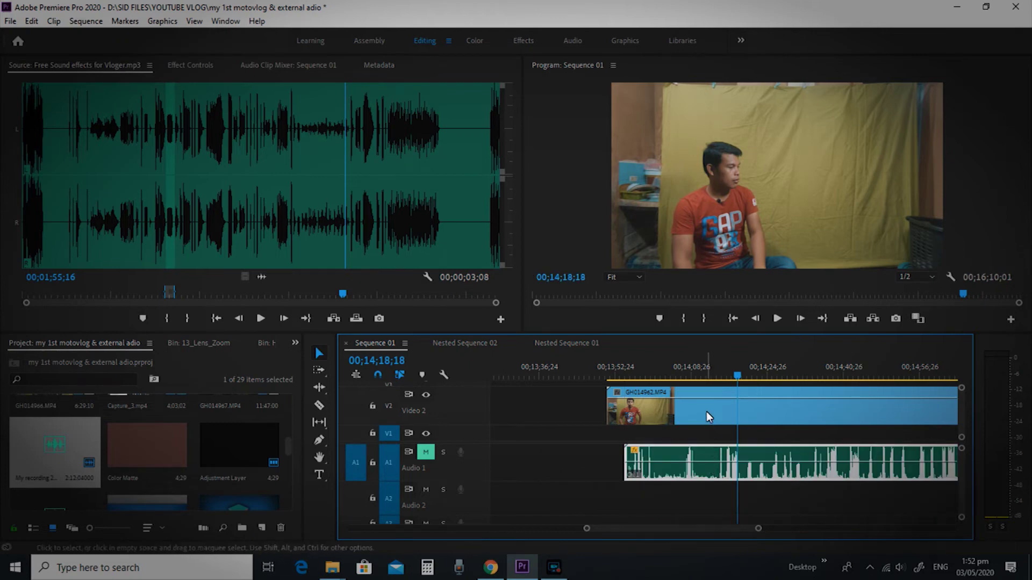
# - Unmute track A1 and play the passage around the clap at 00;13;59 to check the recording against the video
pyautogui.click(706, 412)
pyautogui.keyDown('alt'); pyautogui.scroll(-2, 666, 463); pyautogui.keyUp('alt')
pyautogui.keyDown('alt'); pyautogui.scroll(-2, 666, 464); pyautogui.keyUp('alt')
pyautogui.click(622, 366)
pyautogui.click(636, 368)
pyautogui.press('space')
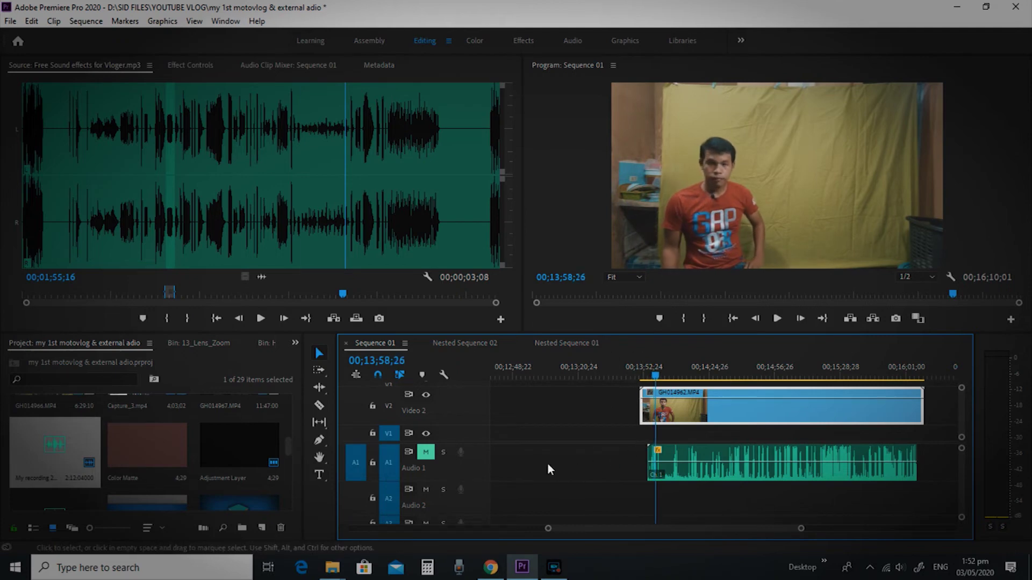
pyautogui.click(430, 451)
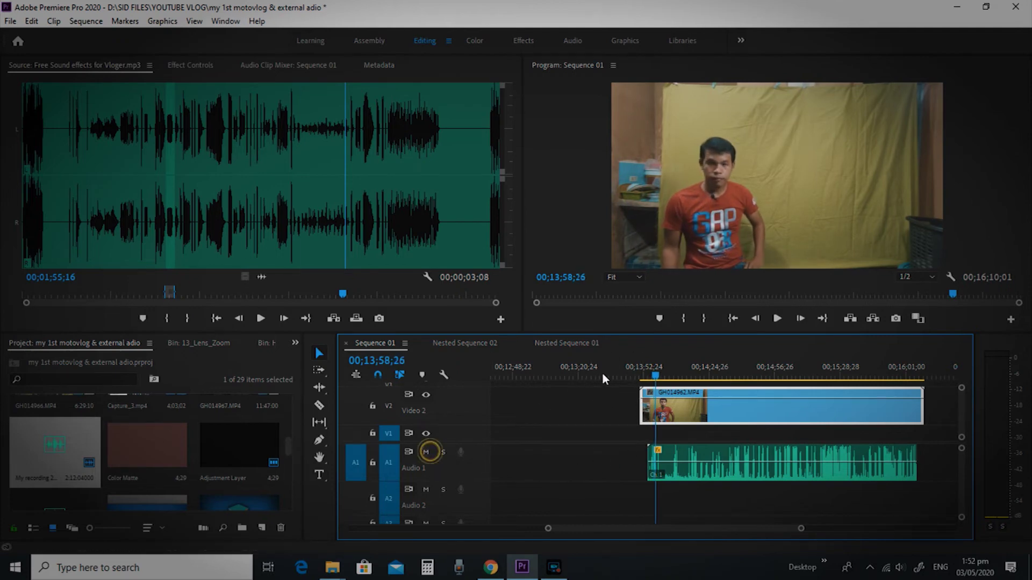
pyautogui.click(644, 368)
pyautogui.press('space')
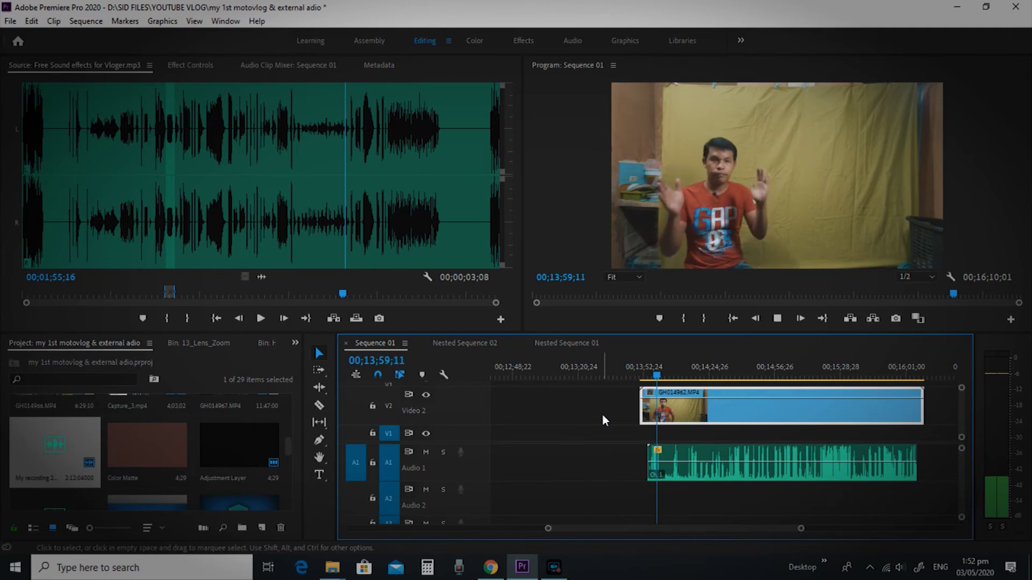
pyautogui.press('space')
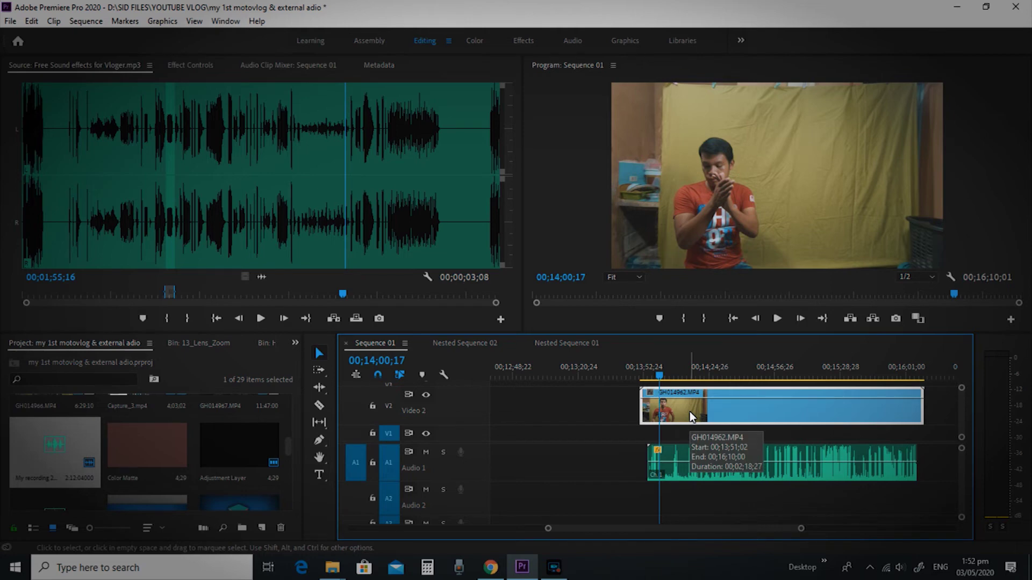
# - Link the video clip with the A1 recording and move the linked pair about 45 seconds earlier on the timeline
pyautogui.moveTo(772, 501); pyautogui.dragTo(627, 402)
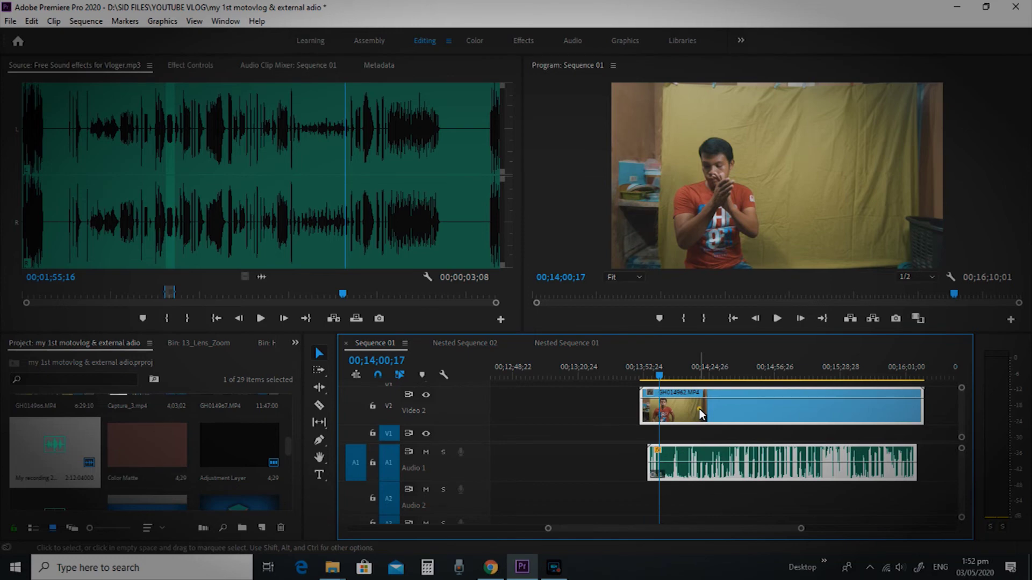
pyautogui.rightClick(700, 414)
pyautogui.click(734, 227)
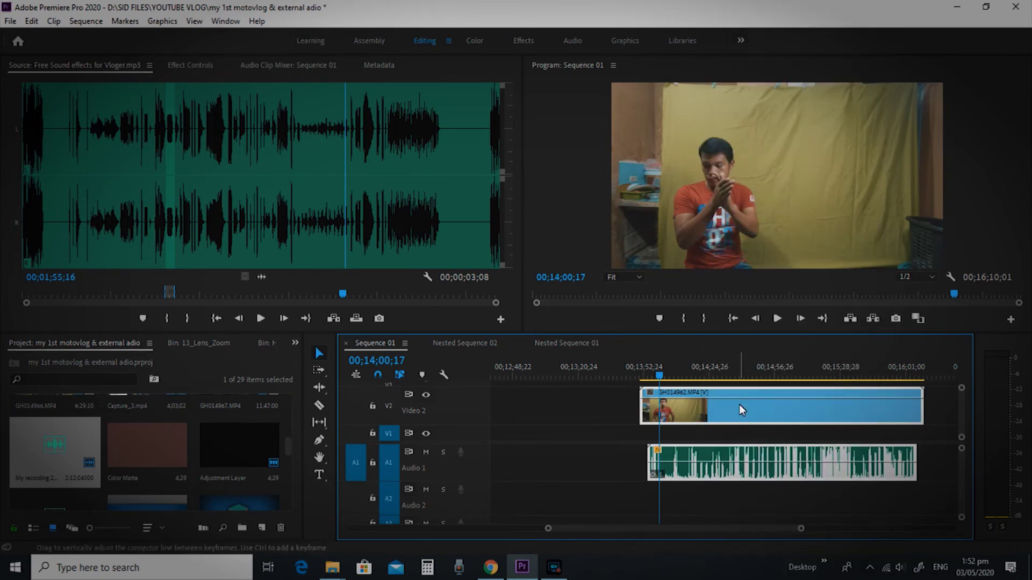
pyautogui.moveTo(689, 414); pyautogui.dragTo(656, 414)
pyautogui.press('alt')
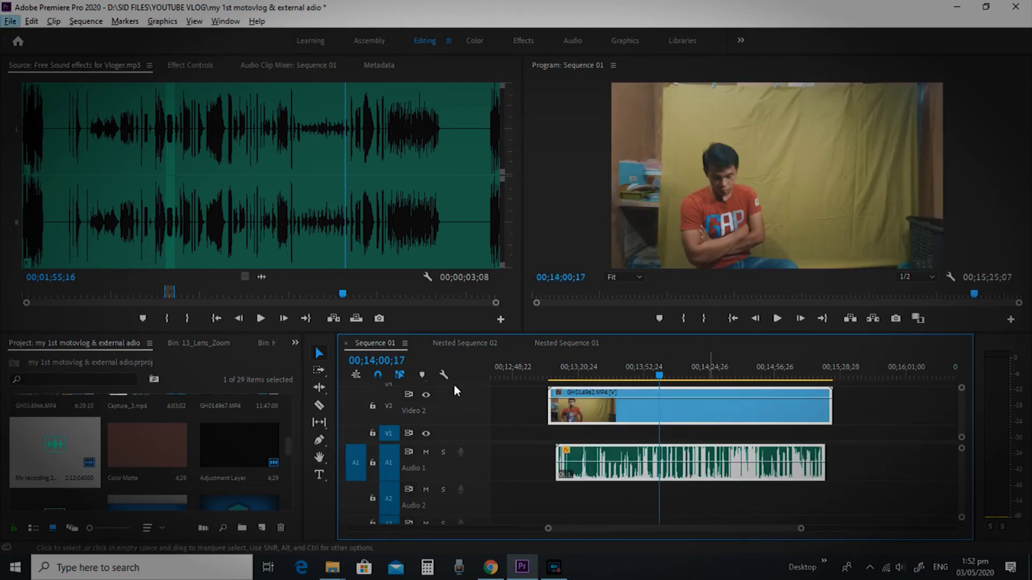
# - Reduce the heights of tracks V2 and A1, and move the linked clip's video from V2 down to V1
pyautogui.moveTo(475, 388); pyautogui.dragTo(480, 426)
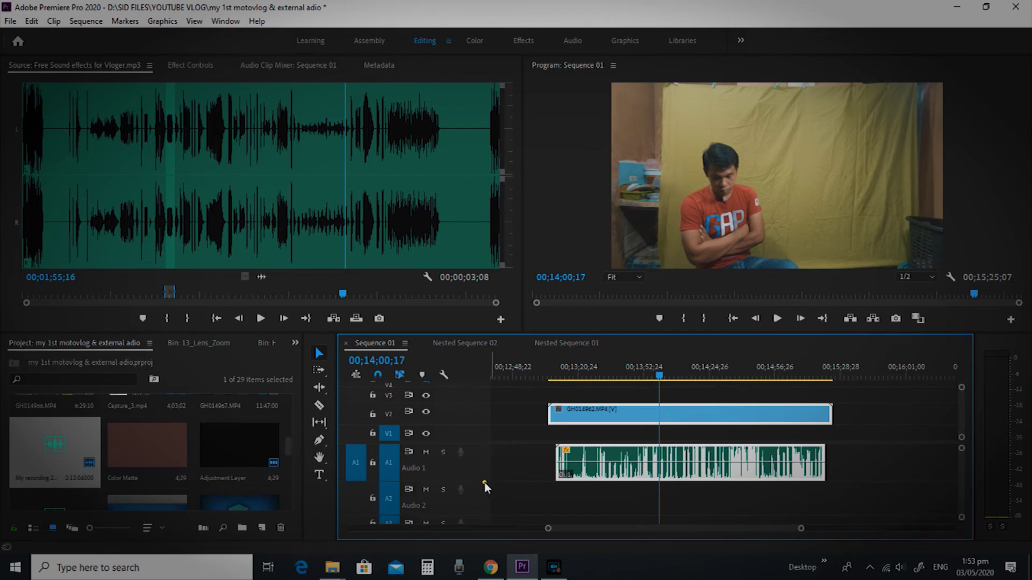
pyautogui.moveTo(482, 483); pyautogui.dragTo(482, 463)
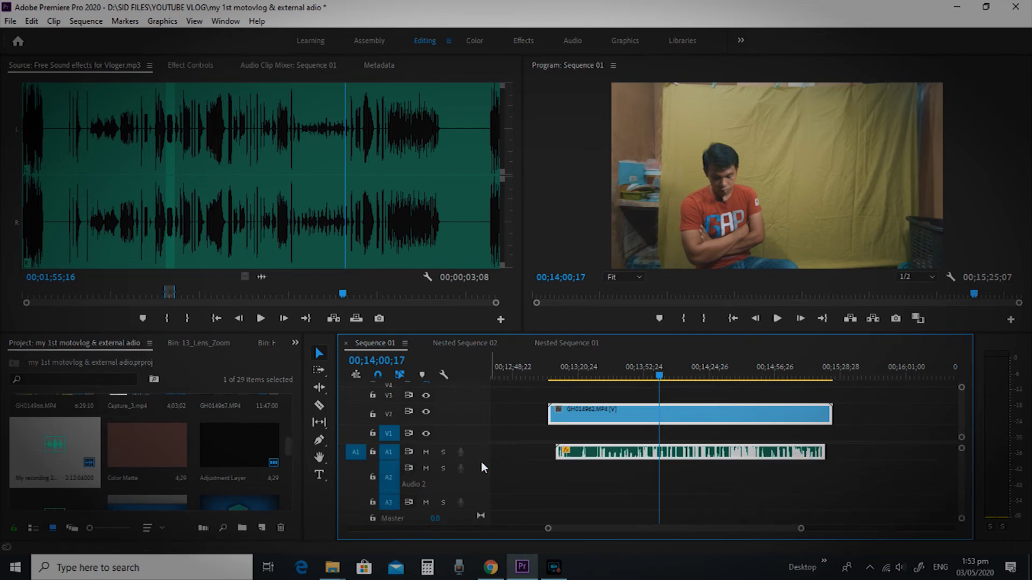
pyautogui.scroll(-2, 558, 468)
pyautogui.scroll(4, 602, 481)
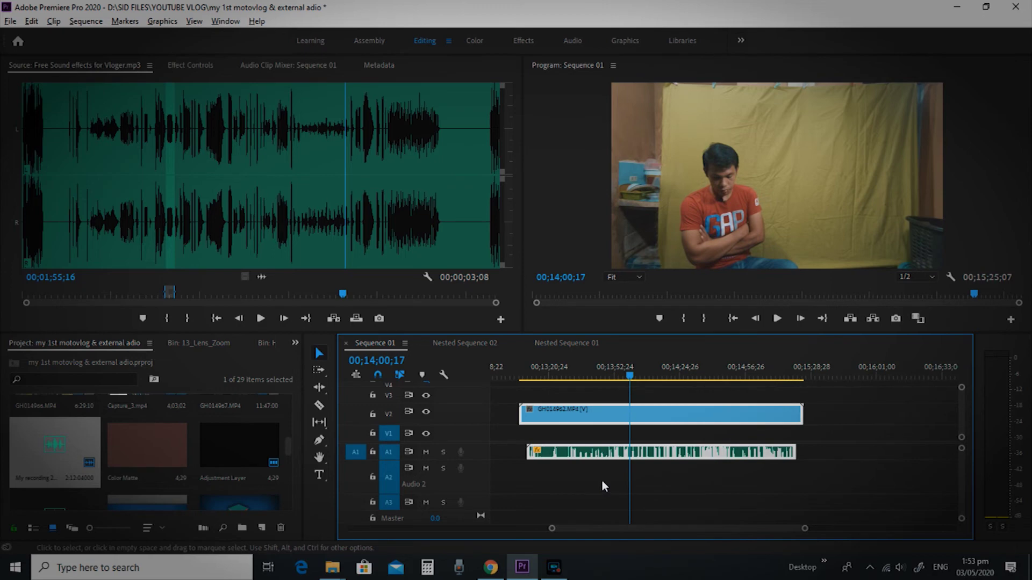
pyautogui.moveTo(629, 411)
pyautogui.mouseDown()
pyautogui.moveTo(606, 414)
pyautogui.moveTo(632, 411)
pyautogui.moveTo(628, 430)
pyautogui.mouseUp()
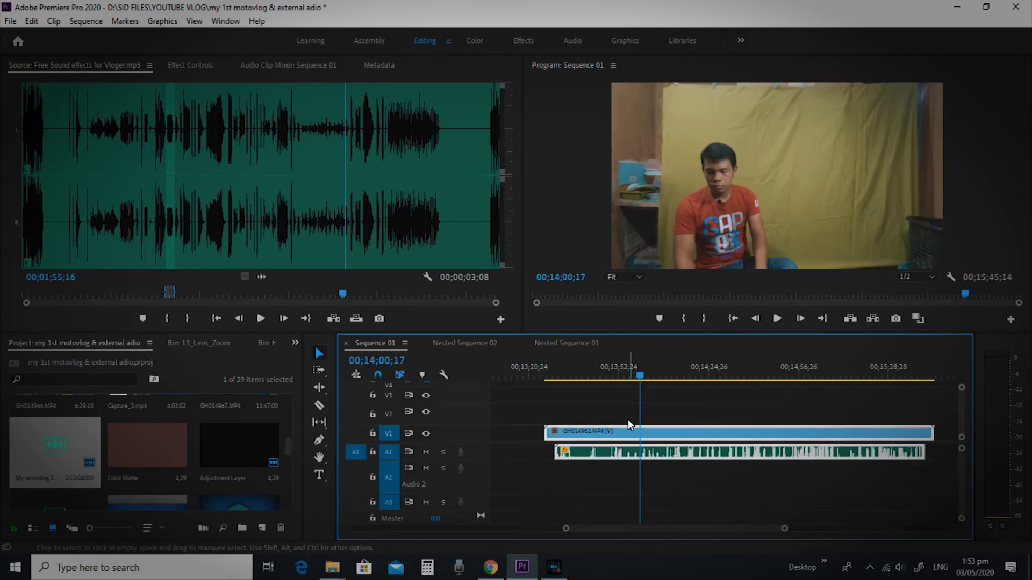
# - Cut the linked clip with the Razor tool at 00;13;53;08 and again at about 00;14;15
pyautogui.click(614, 375)
pyautogui.press('space')
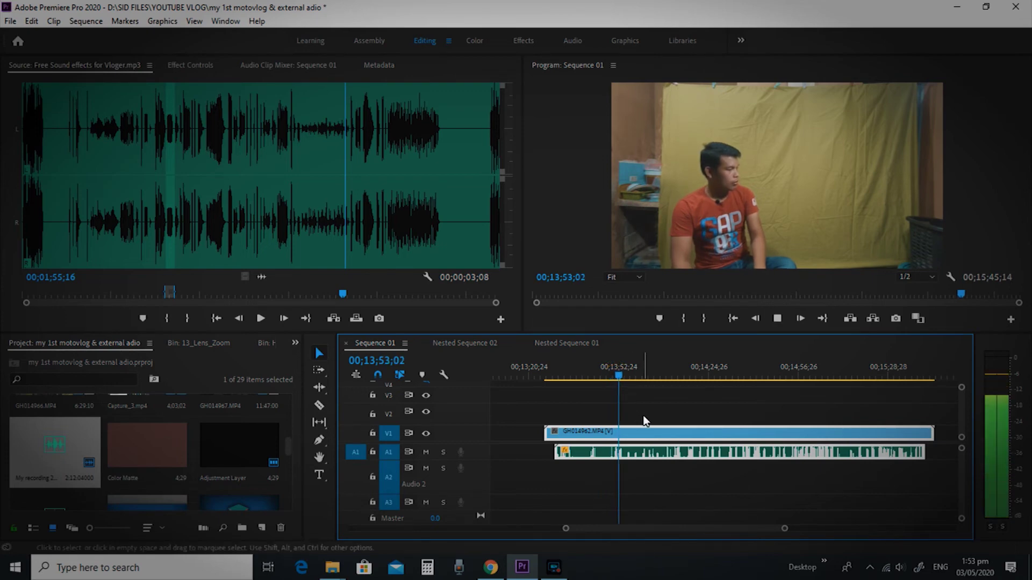
pyautogui.press('space')
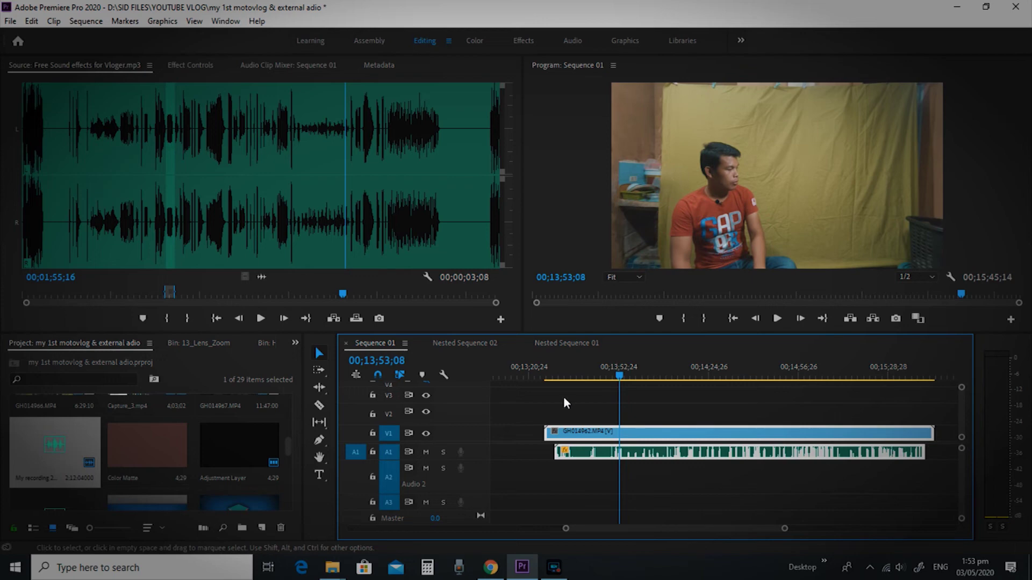
pyautogui.click(319, 406)
pyautogui.click(618, 434)
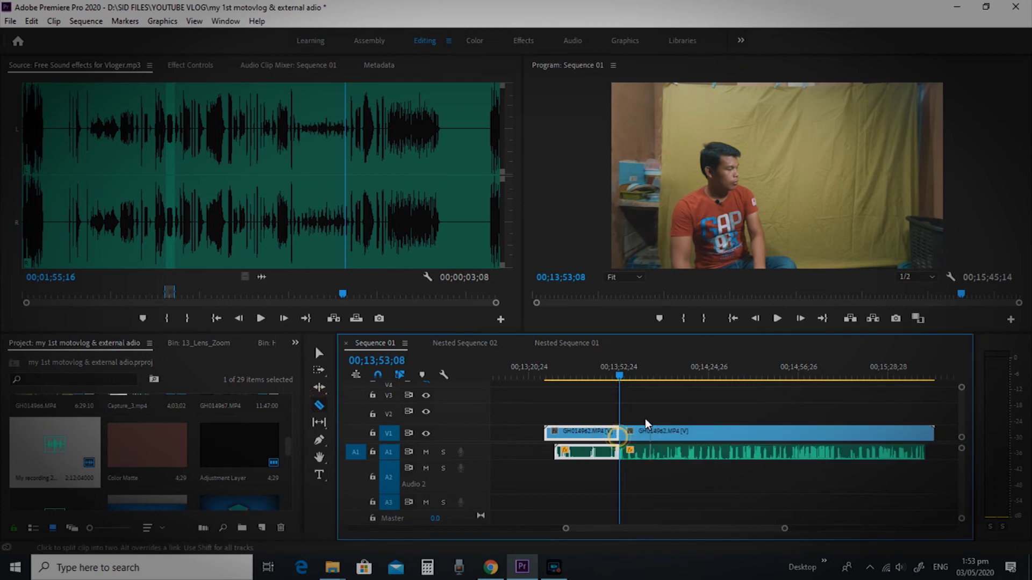
pyautogui.moveTo(622, 380); pyautogui.dragTo(722, 379)
pyautogui.click(680, 435)
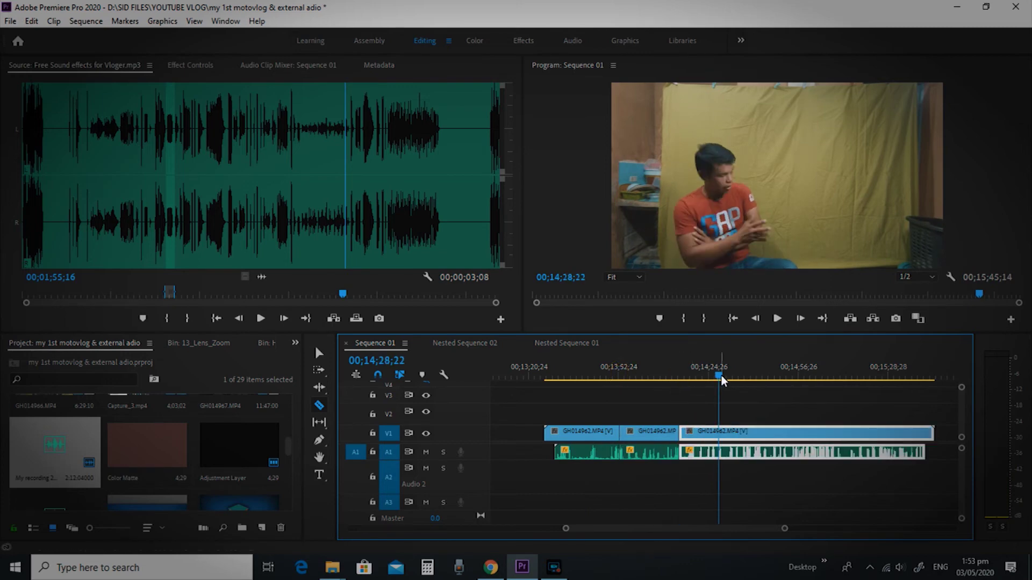
# - Move the last linked segment about 4 seconds later, leaving a gap after the second cut, and play part of it
pyautogui.press('v')
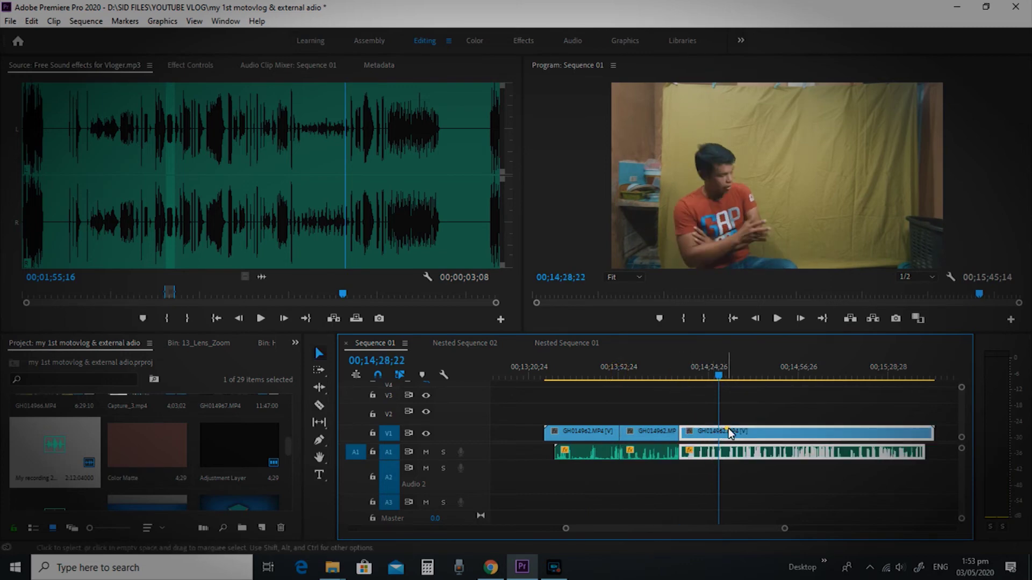
pyautogui.moveTo(728, 433); pyautogui.dragTo(764, 430)
pyautogui.press('space')
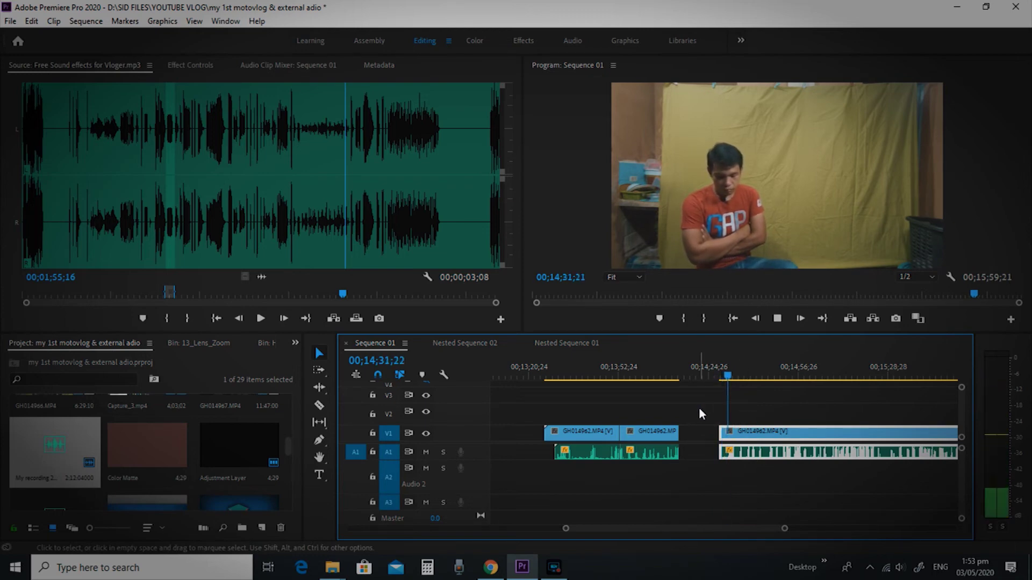
pyautogui.moveTo(787, 437); pyautogui.dragTo(760, 436)
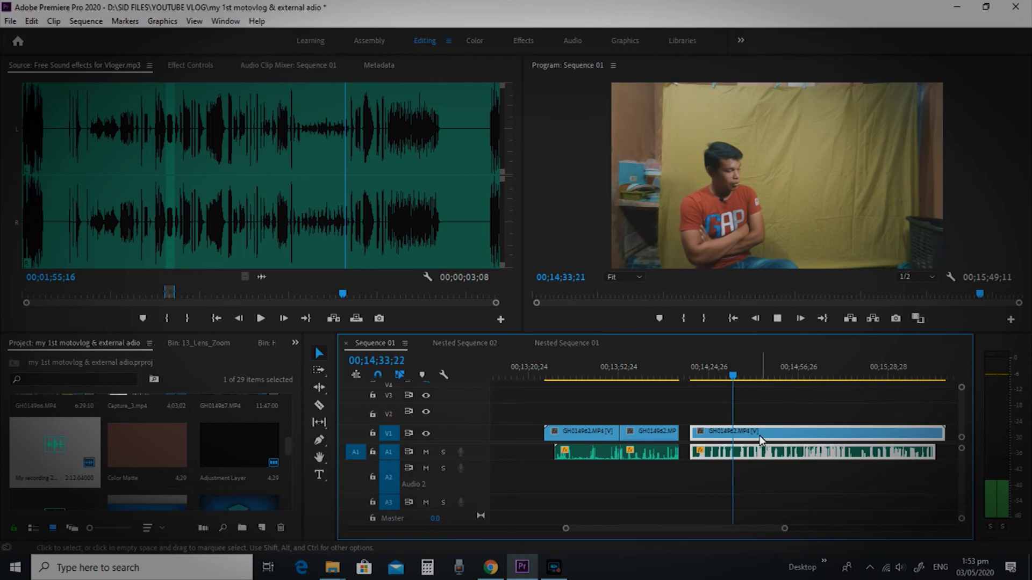
pyautogui.click(778, 320)
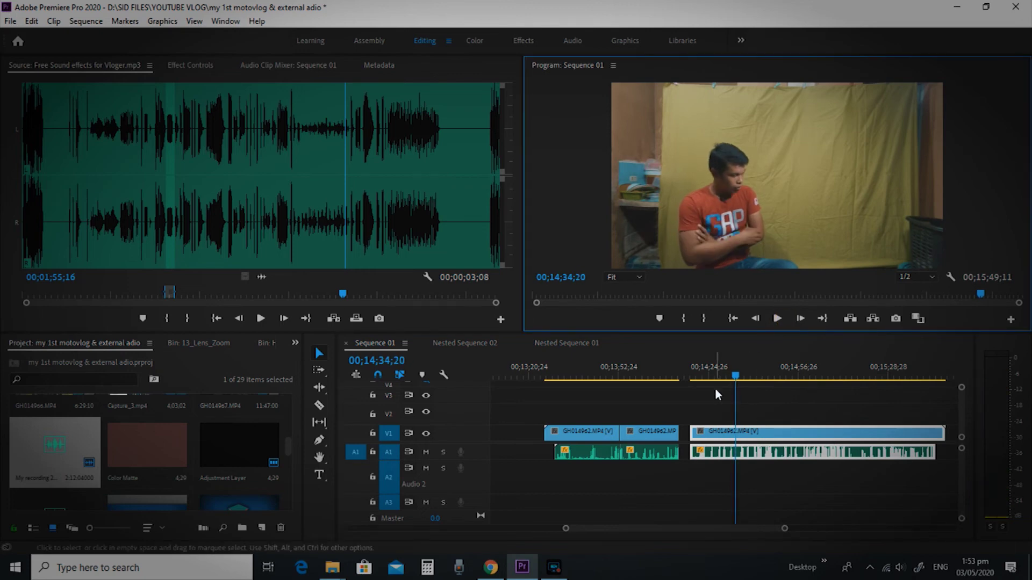